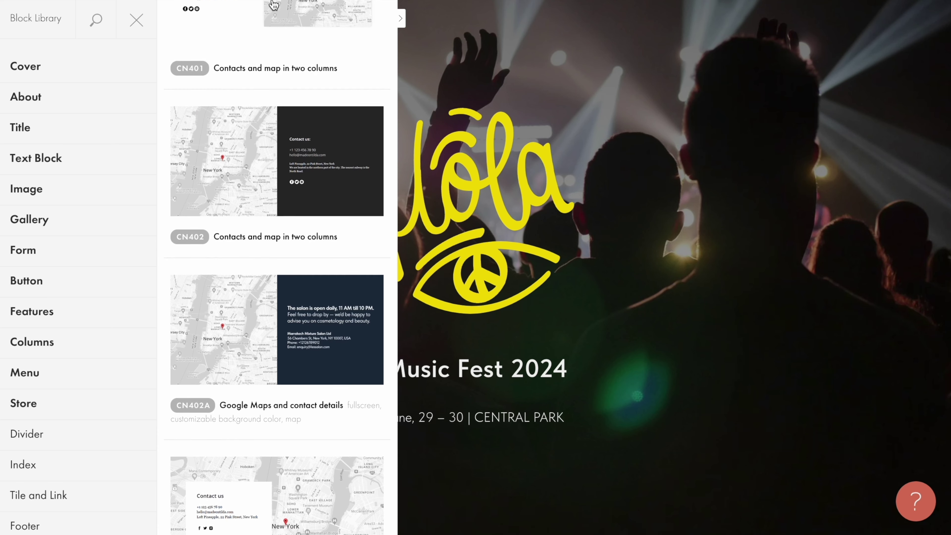
Add the Google Maps block T143 from the Other category directly below the Location section
scroll(273, 4, "down", 2)
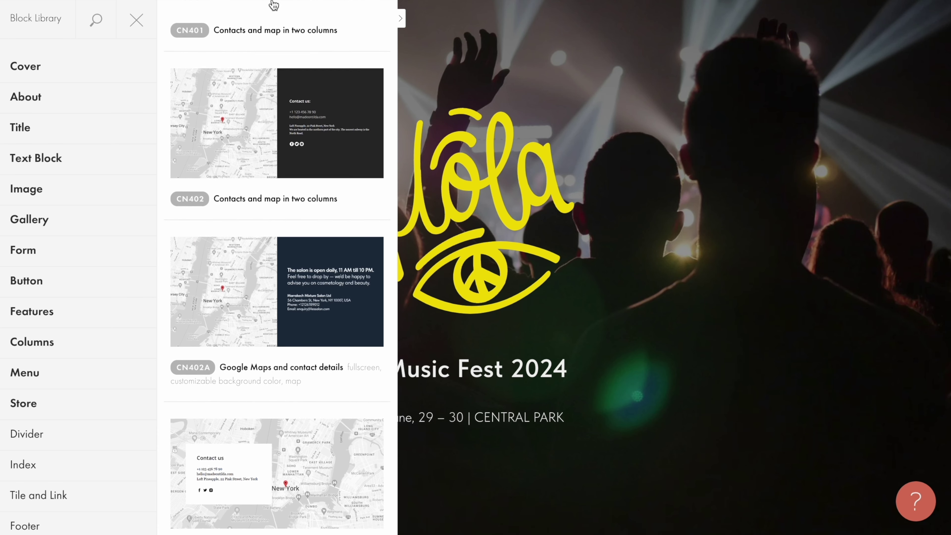
scroll(274, 5, "down", 1)
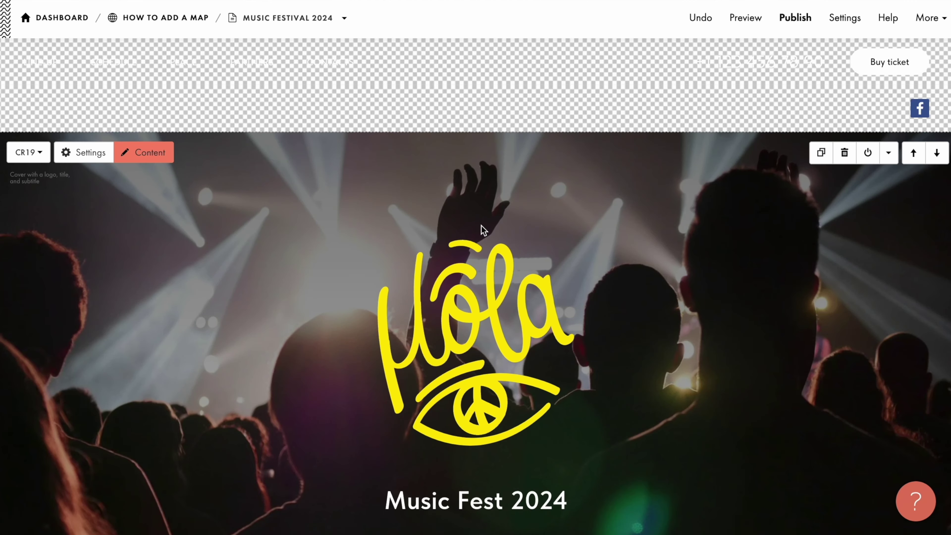
scroll(481, 225, "down", 10)
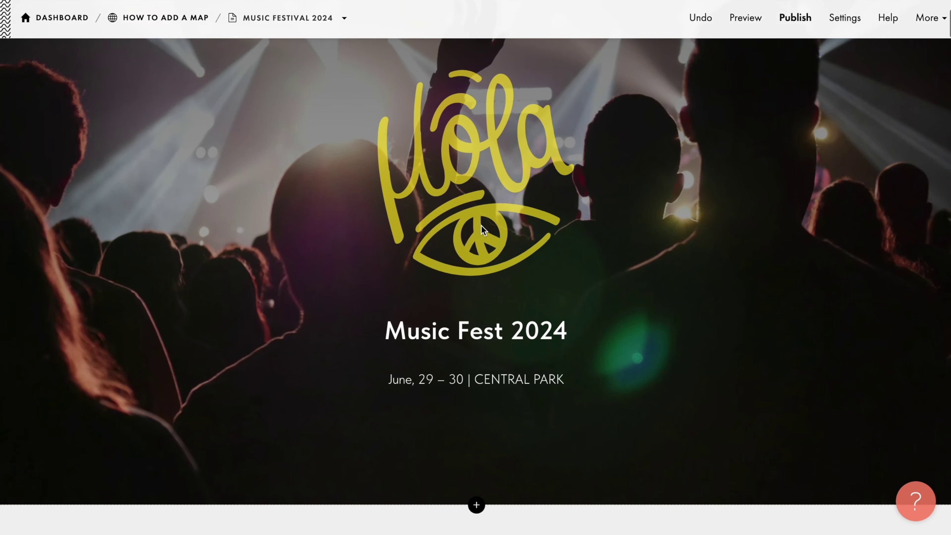
scroll(483, 230, "down", 11)
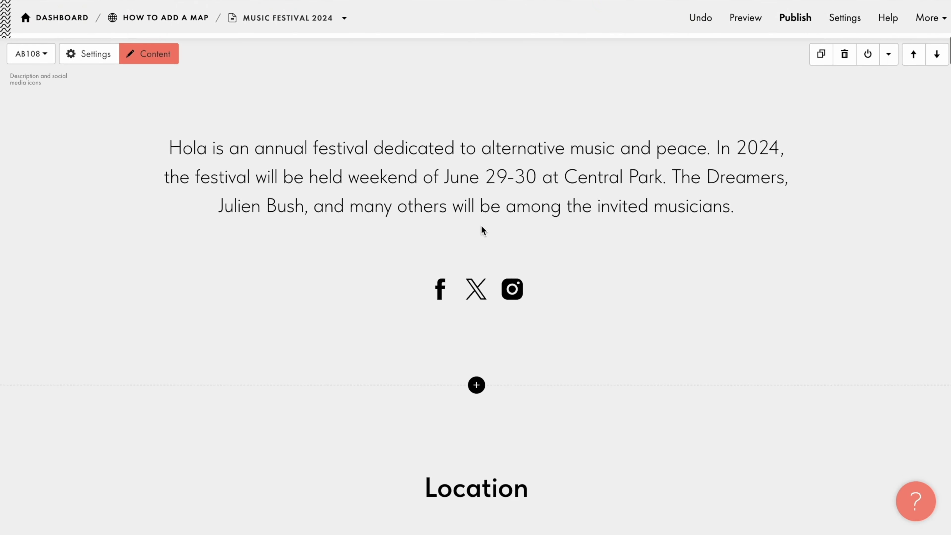
scroll(481, 225, "down", 3)
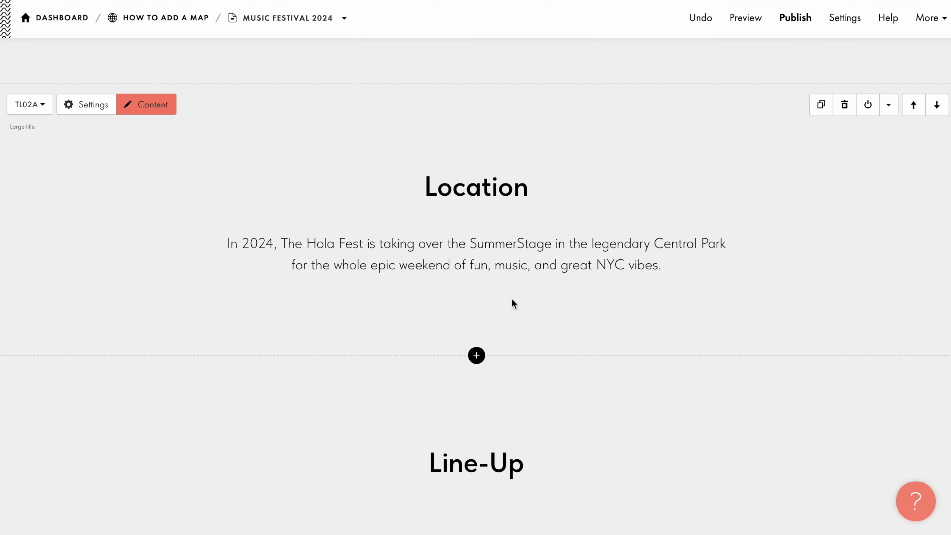
left_click(477, 355)
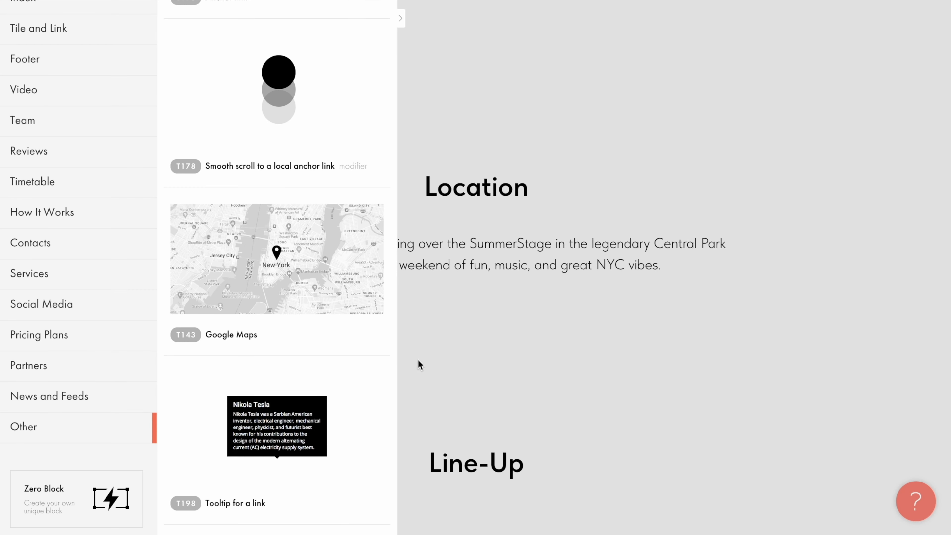
left_click(290, 328)
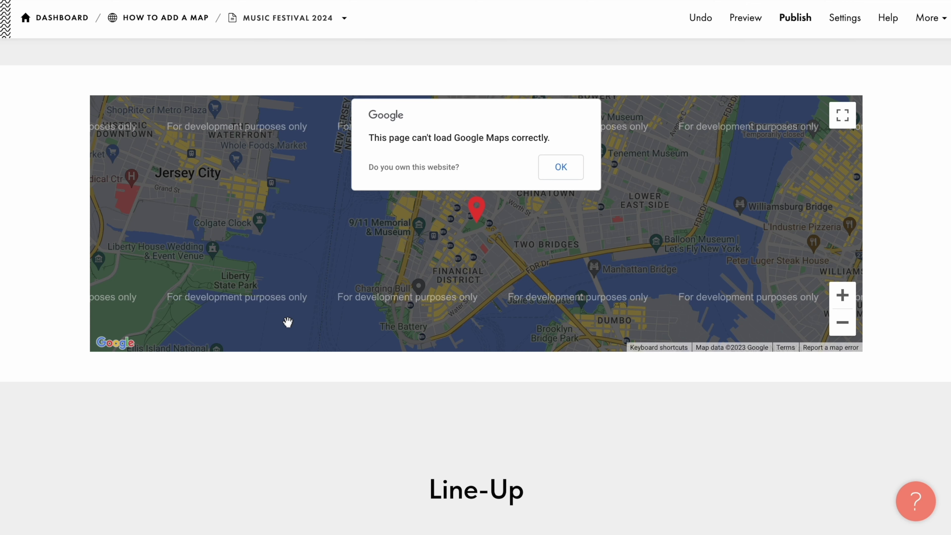
Paste the Maps API key into the map block's content and save it
mouse_move(297, 321)
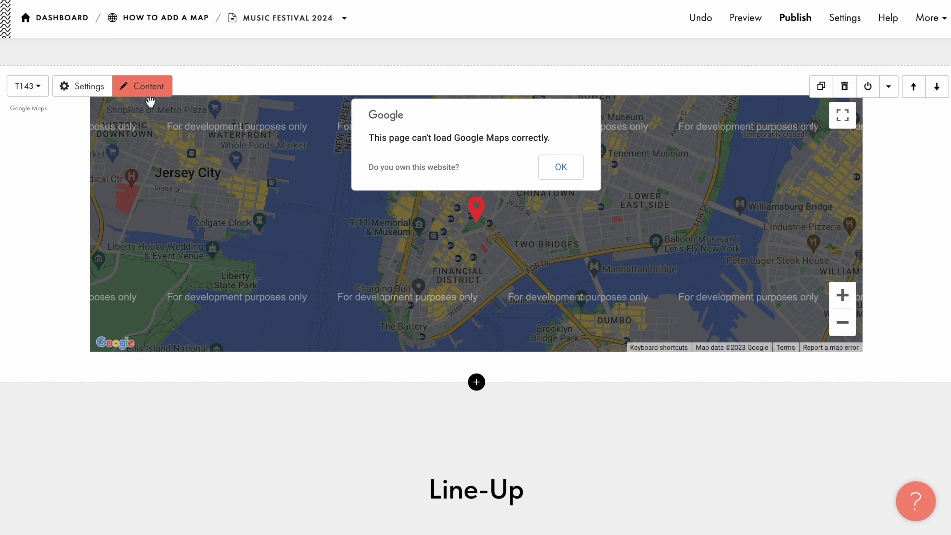
left_click(149, 89)
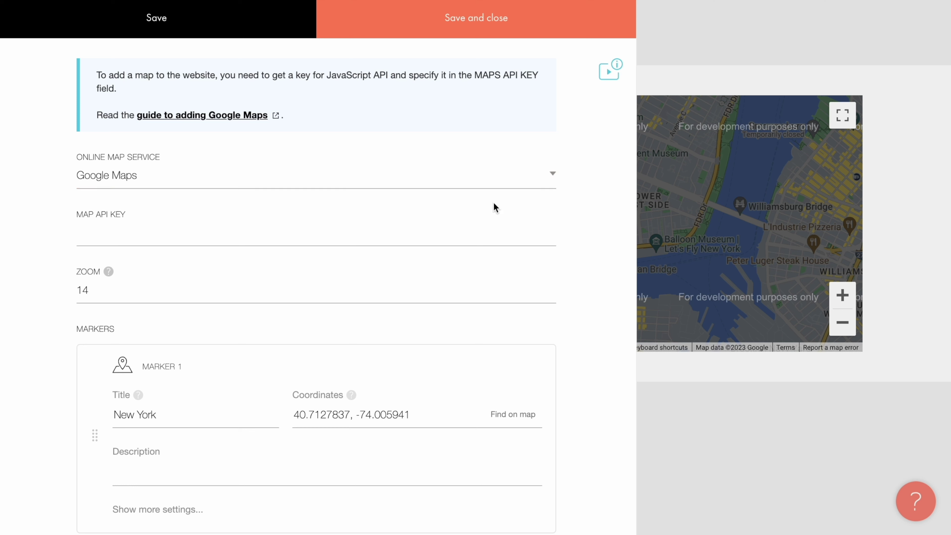
left_click(448, 226)
key("super+v")
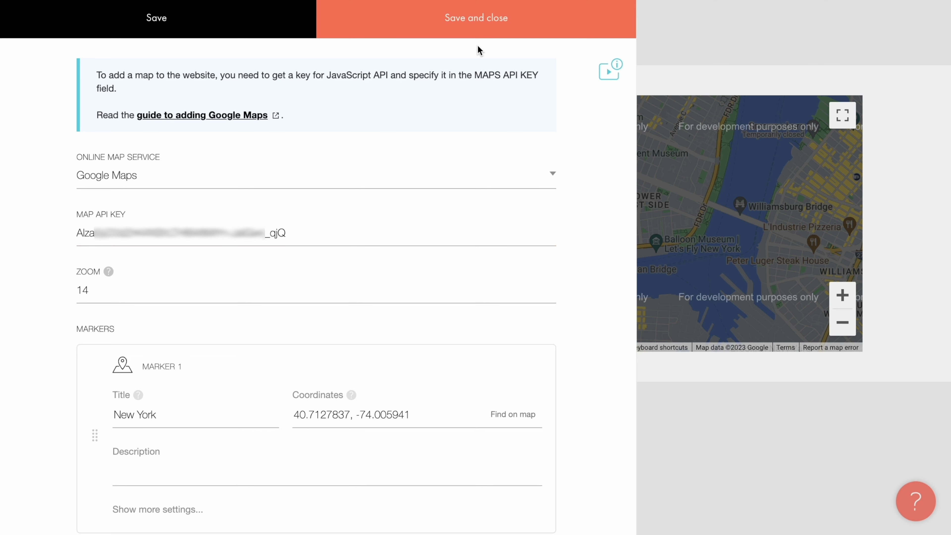
left_click(479, 29)
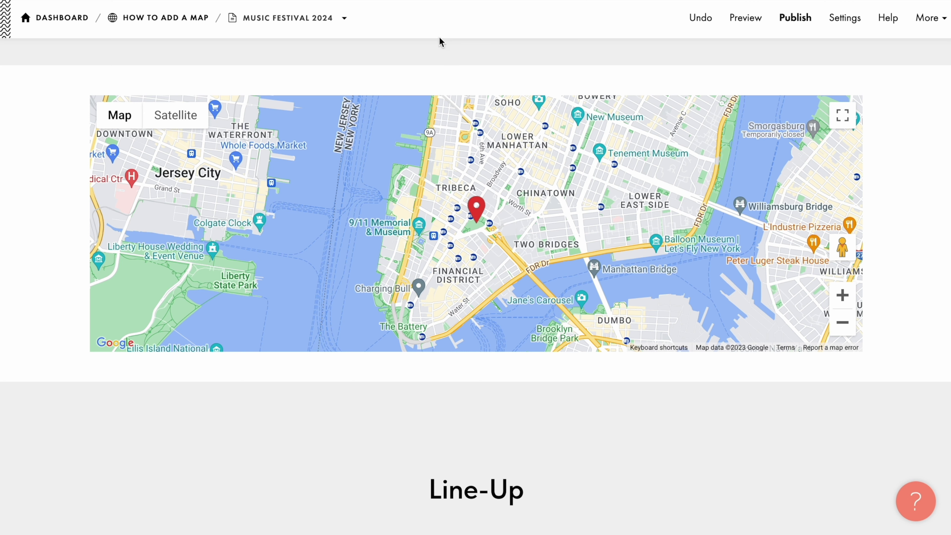
Set the map block's zoom to 16 and save the change
mouse_move(258, 83)
left_click(147, 92)
scroll(148, 92, "down", 3)
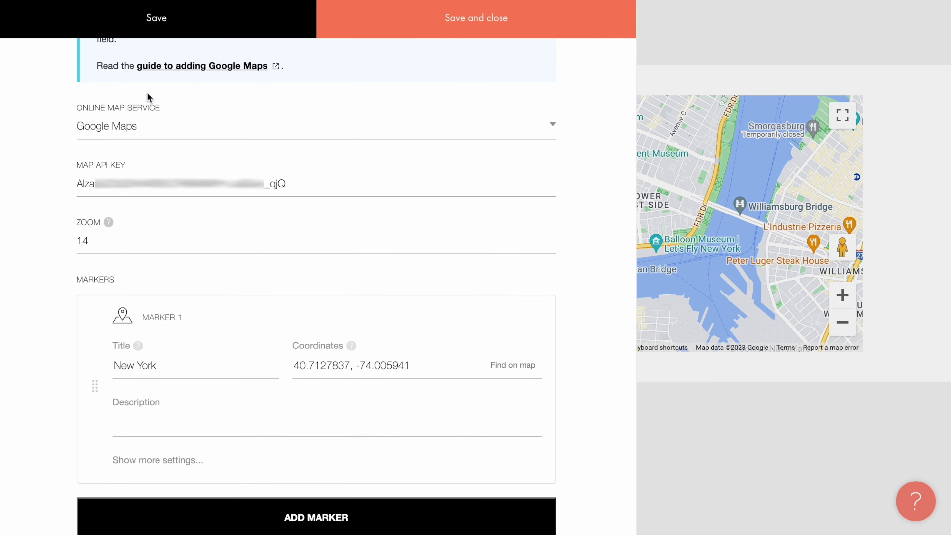
left_click(163, 166)
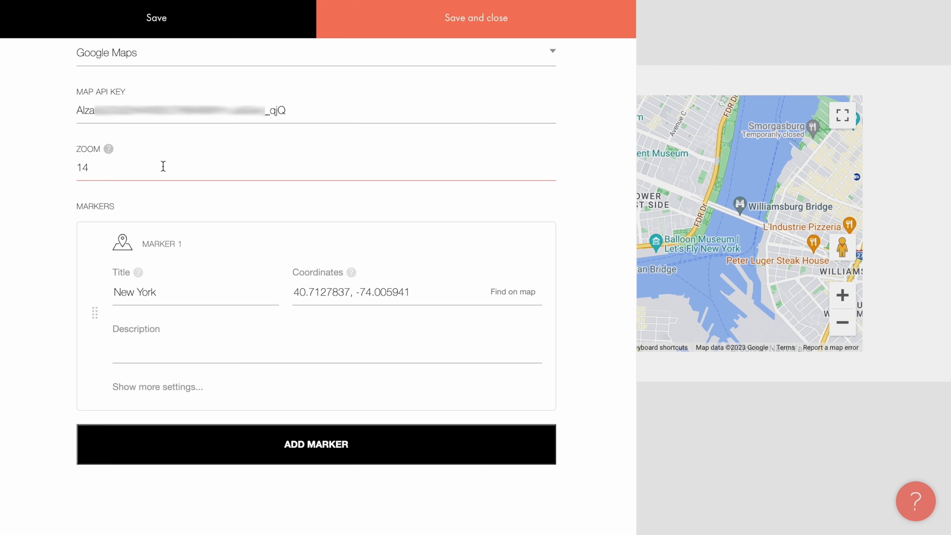
key("ctrl+a")
type("16")
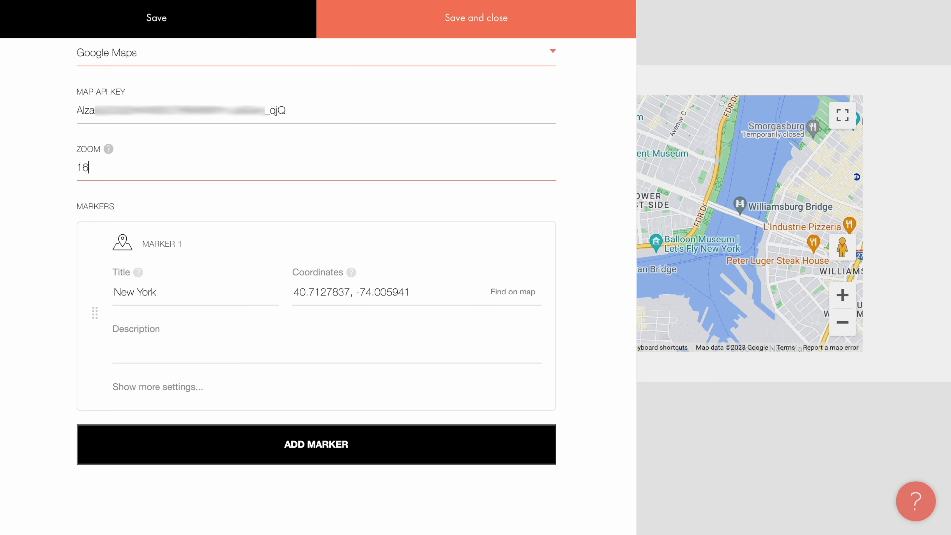
left_click(477, 24)
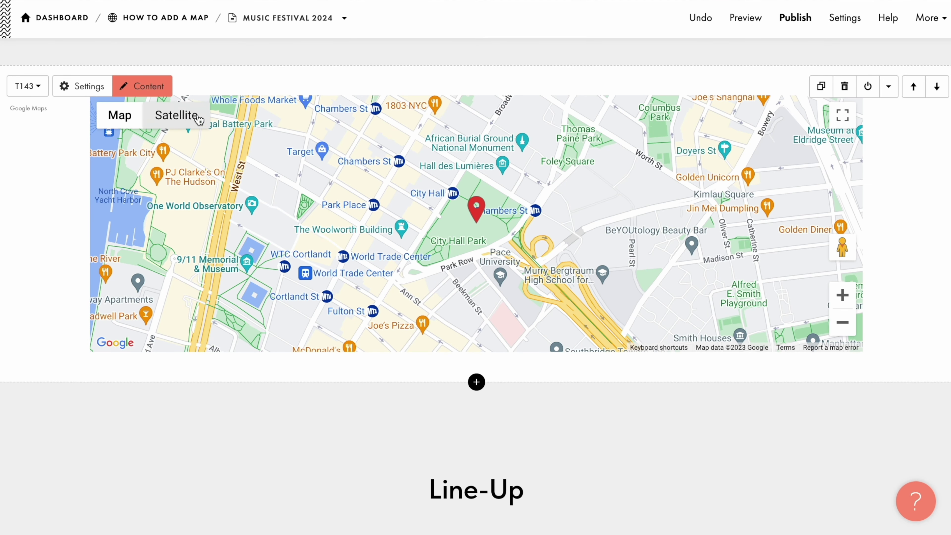
Retitle the map's first marker "Main entrance"
left_click(148, 87)
scroll(150, 96, "down", 1)
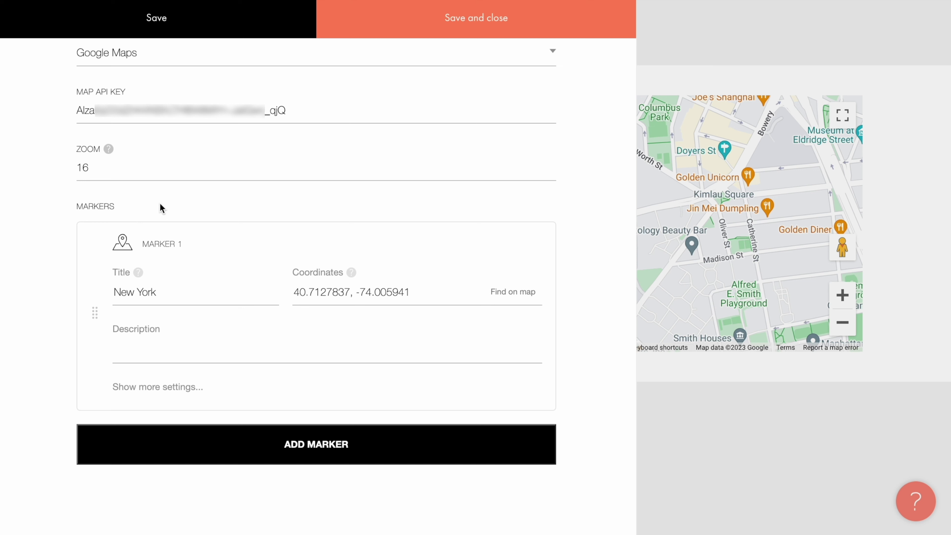
left_click(191, 283)
key("ctrl+a")
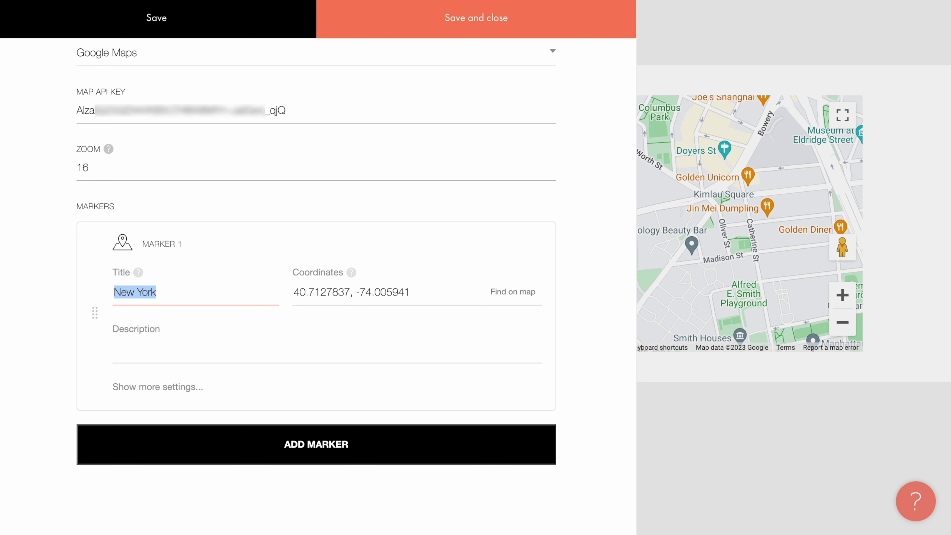
type("Main entrance")
left_click(286, 313)
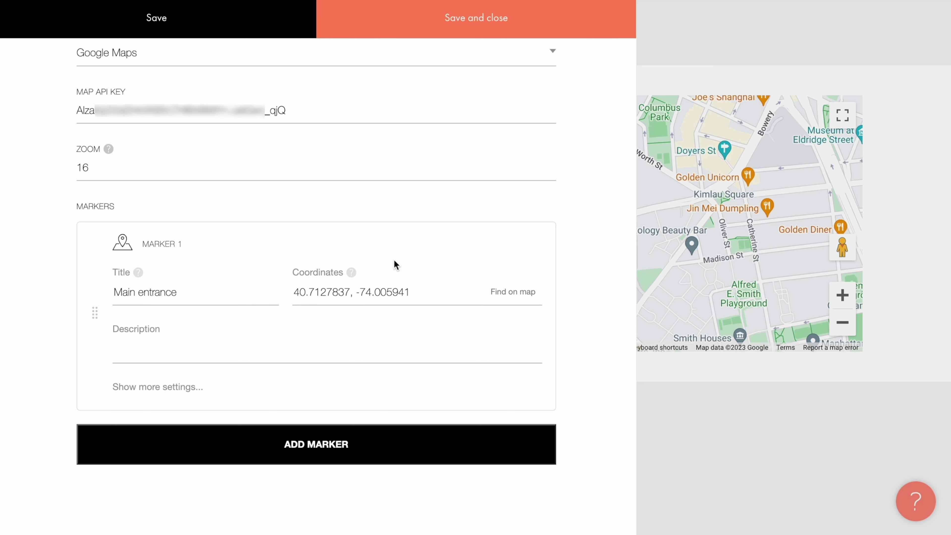
Find Central Park on the map, place the Main entrance marker at 40.7724885, -73.967139 beside Terrace Dr and 5th Ave, and save
left_click(516, 300)
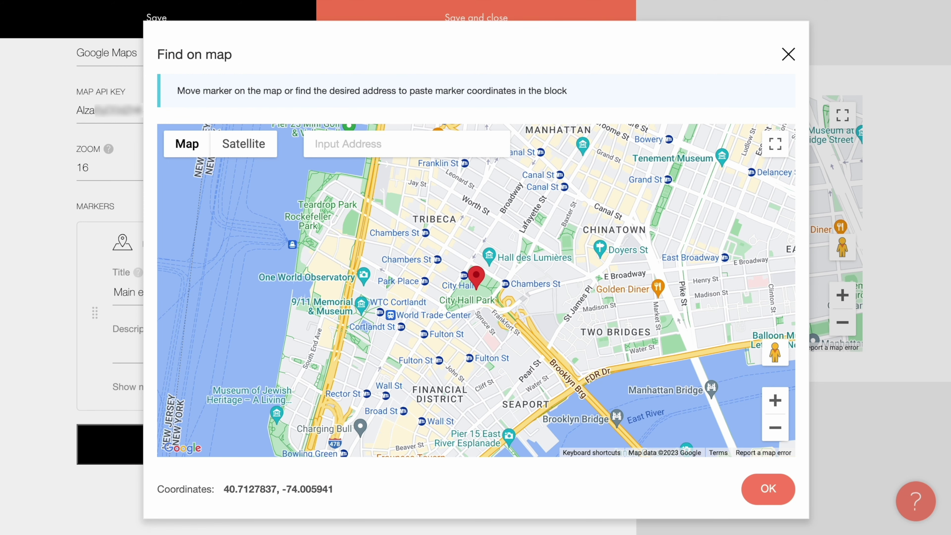
type("Central Park")
key("Return")
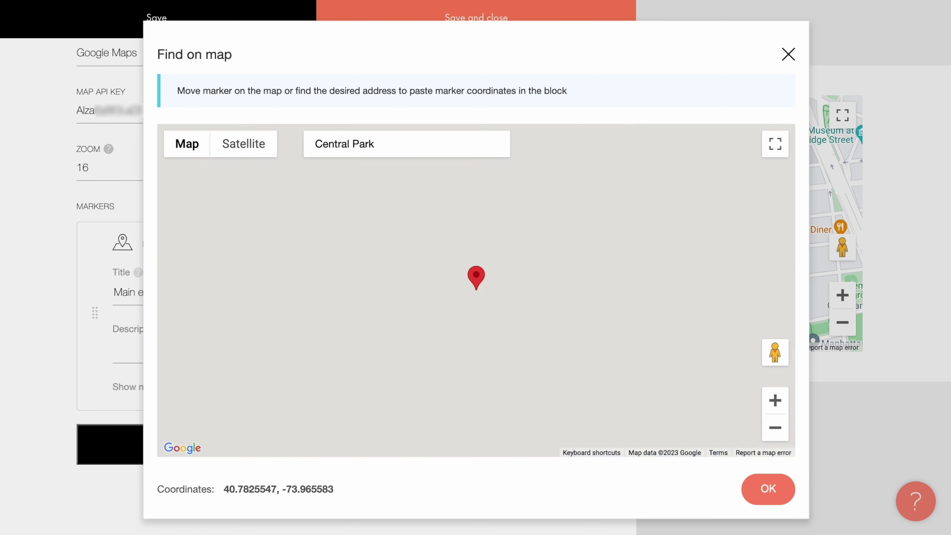
left_click(776, 400)
left_click(775, 400)
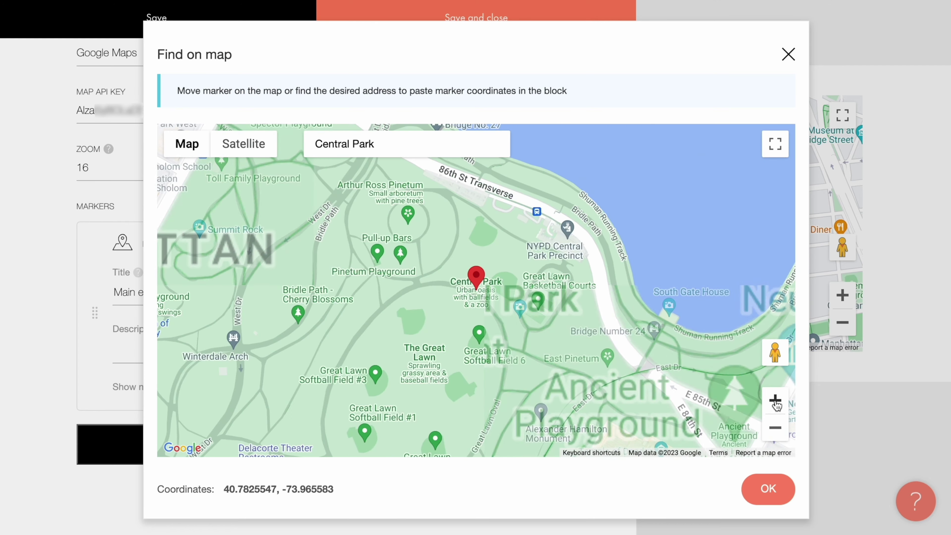
mouse_move(478, 281)
left_mouse_down()
mouse_move(468, 477)
mouse_move(427, 497)
mouse_move(301, 495)
mouse_move(418, 259)
left_mouse_up()
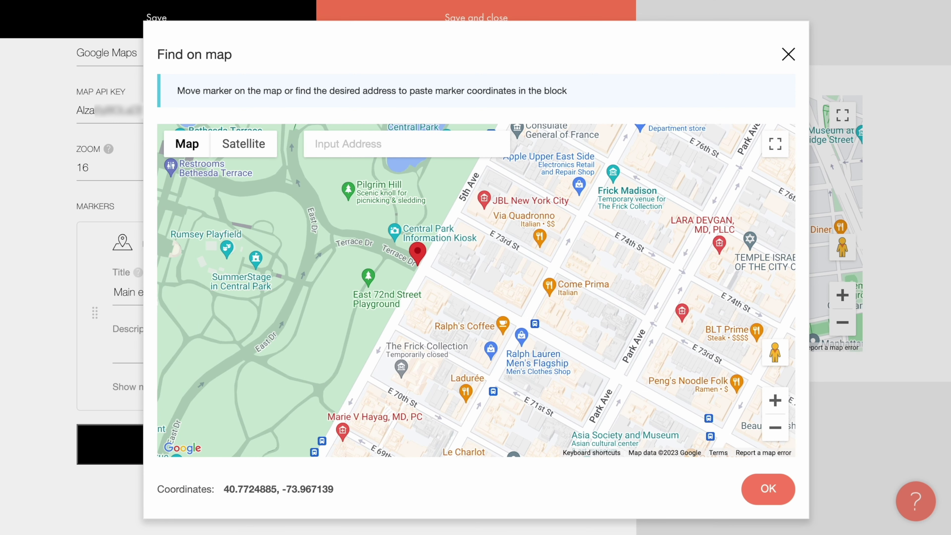
left_click(768, 489)
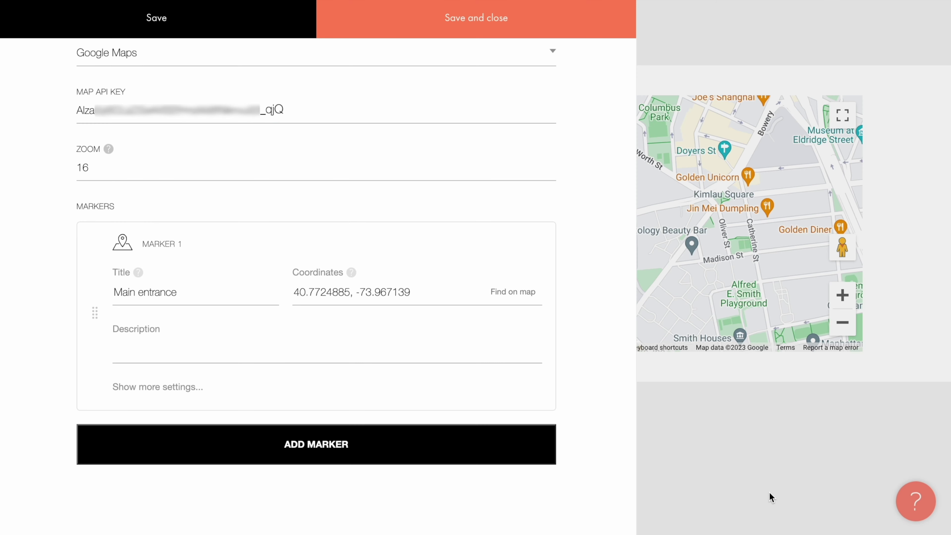
left_click(476, 24)
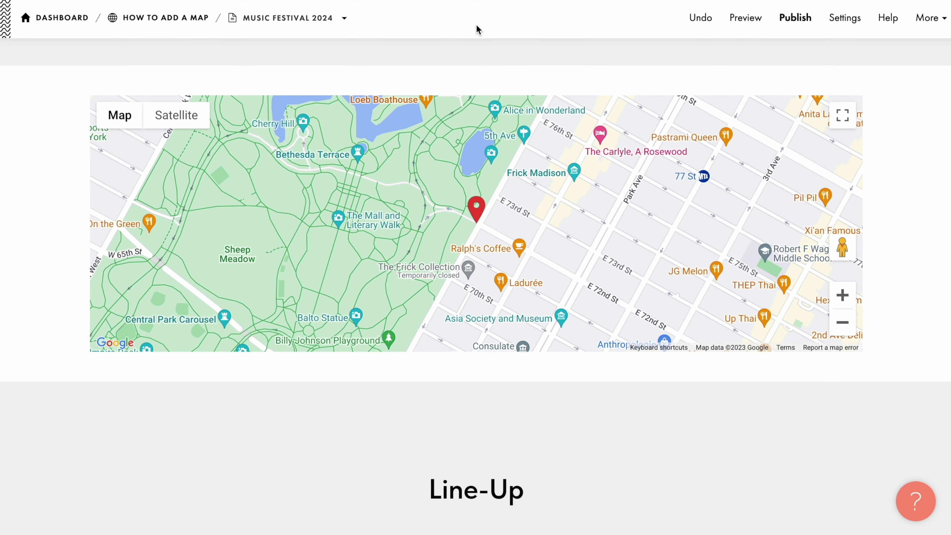
Add a second marker to the map block and title it "SummerStage"
mouse_move(476, 67)
left_click(151, 94)
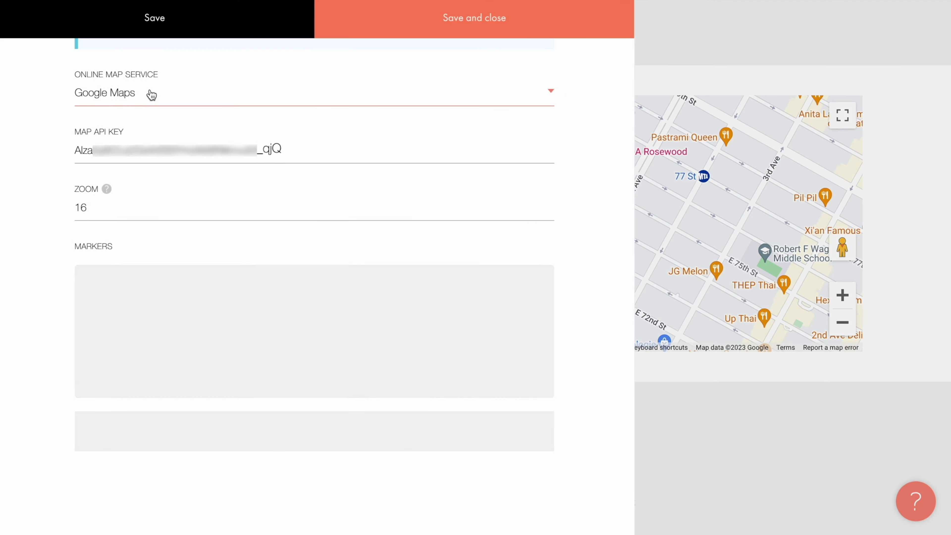
left_click(312, 496)
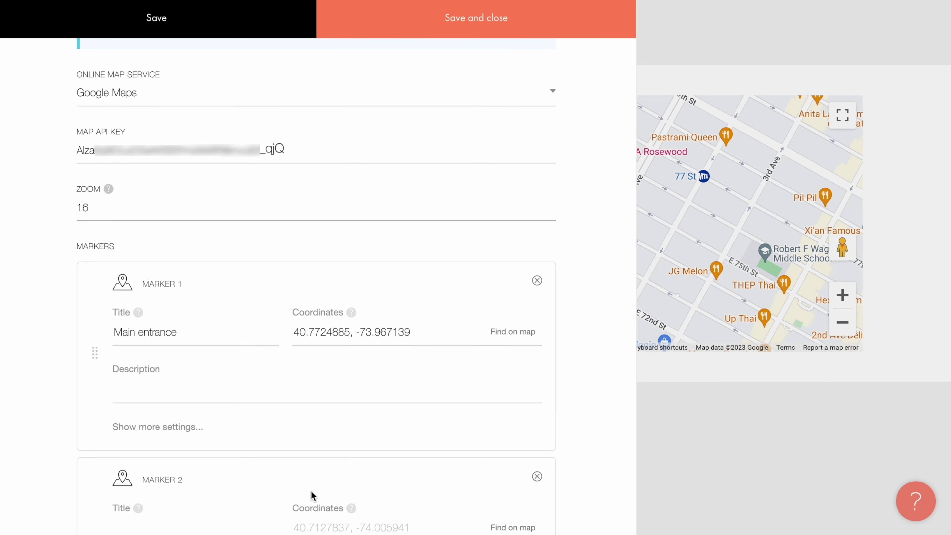
left_click(262, 331)
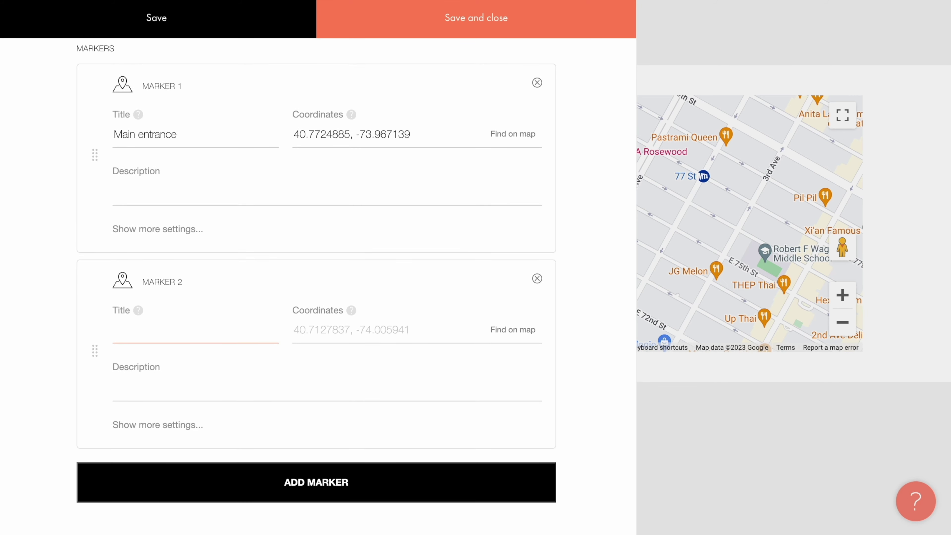
type("SummerStage")
Find Central Park on the map, place the second marker on SummerStage at 40.7724479, -73.969746, and save
left_click(513, 330)
left_click(410, 149)
type("Central Park")
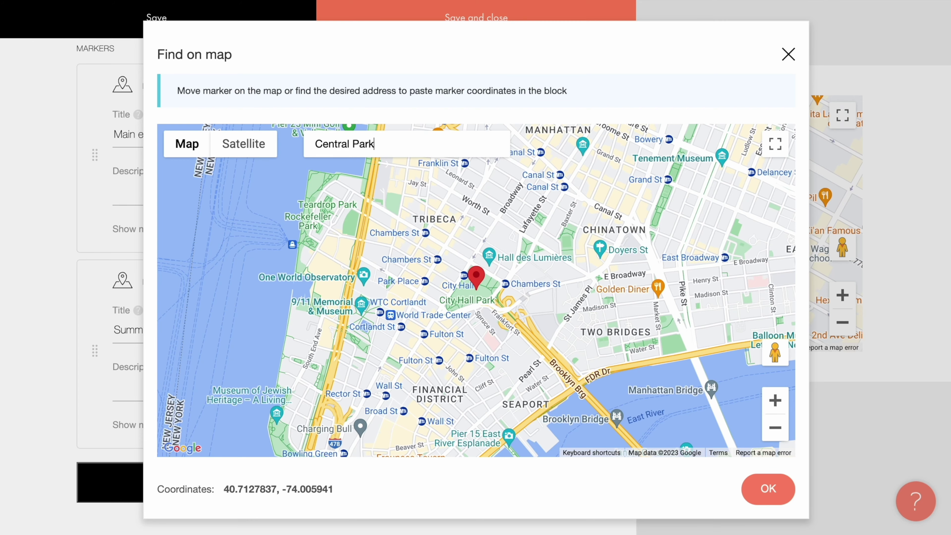
key("Return")
left_click(776, 400)
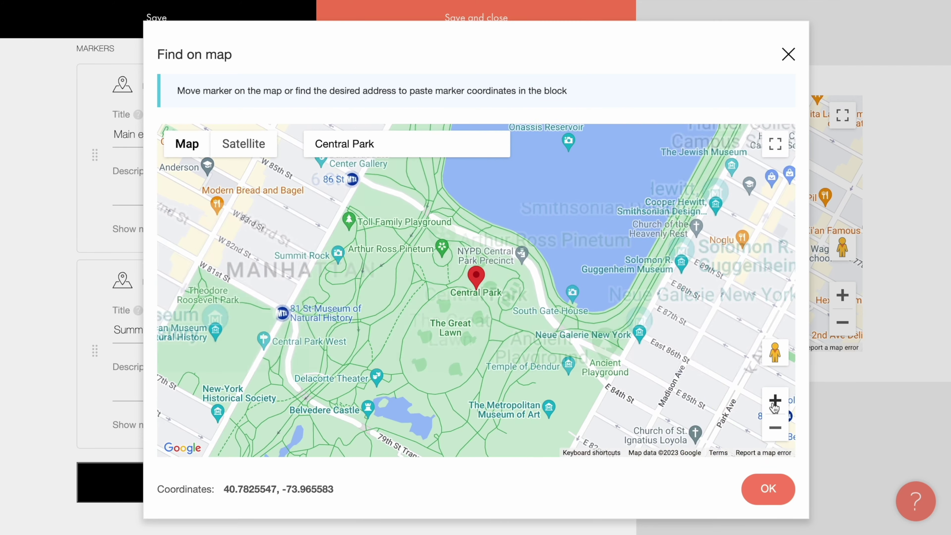
left_click(775, 401)
mouse_move(476, 279)
left_mouse_down()
mouse_move(478, 369)
mouse_move(450, 482)
mouse_move(361, 501)
mouse_move(240, 480)
mouse_move(262, 302)
mouse_move(215, 246)
left_mouse_up()
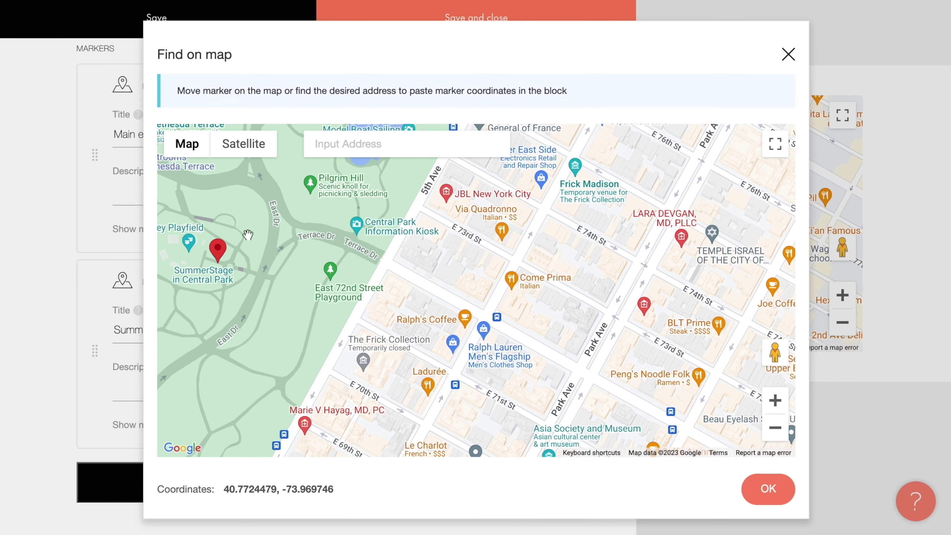
left_click(768, 489)
left_click(478, 24)
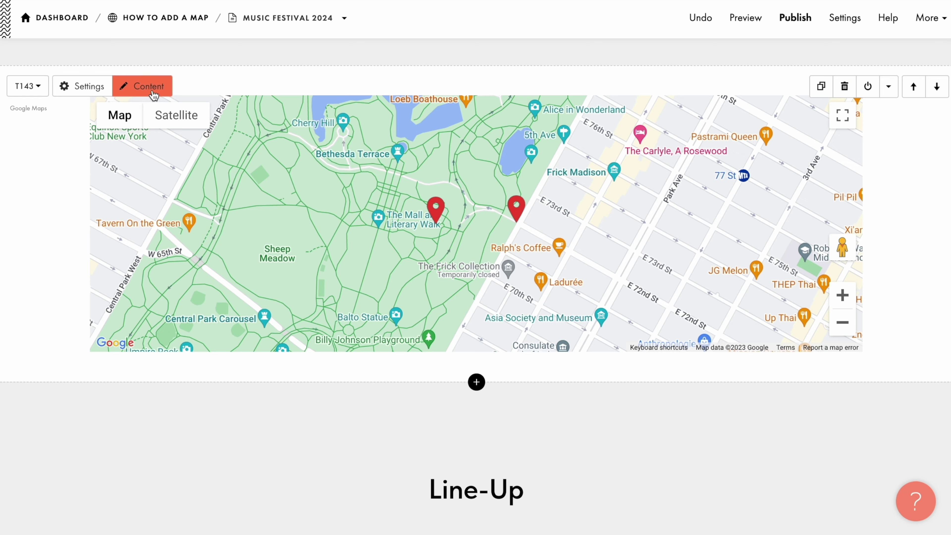
Set the SummerStage marker's action to Show tooltip by default and save the map block
left_click(146, 87)
scroll(146, 87, "down", 5)
scroll(148, 89, "down", 2)
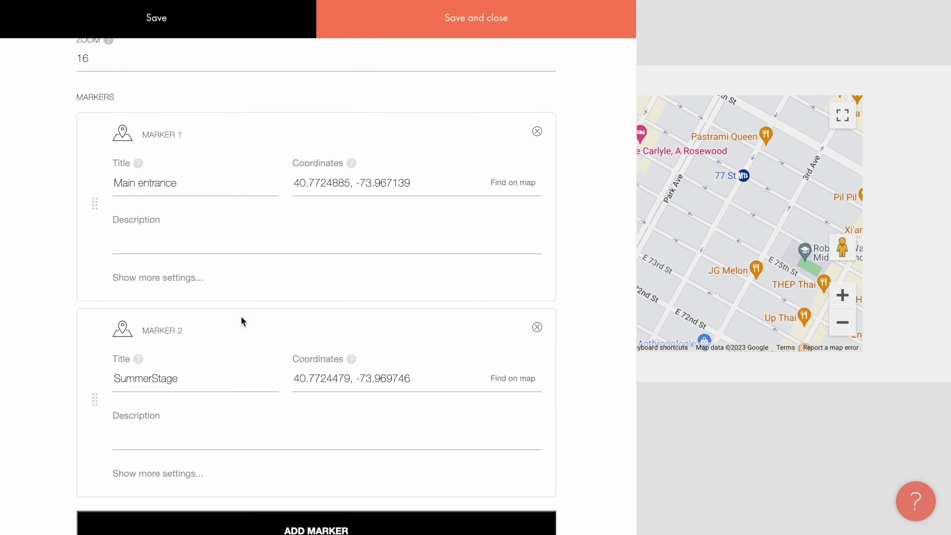
left_click(163, 477)
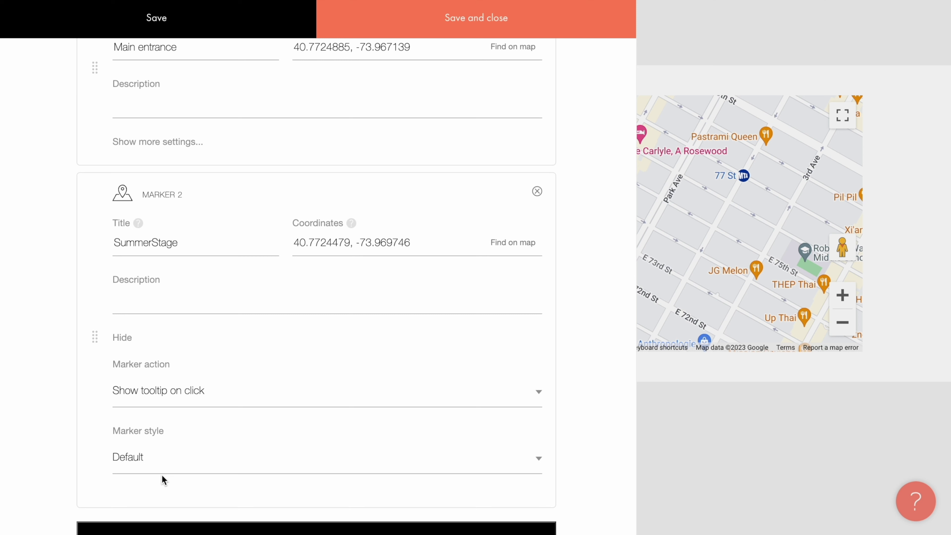
left_click(284, 294)
left_click(539, 392)
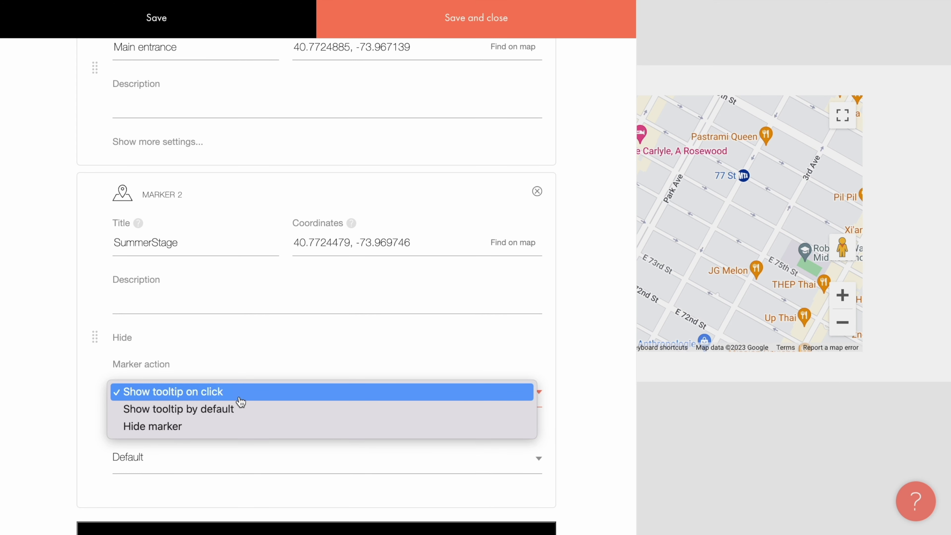
left_click(253, 409)
left_click(476, 29)
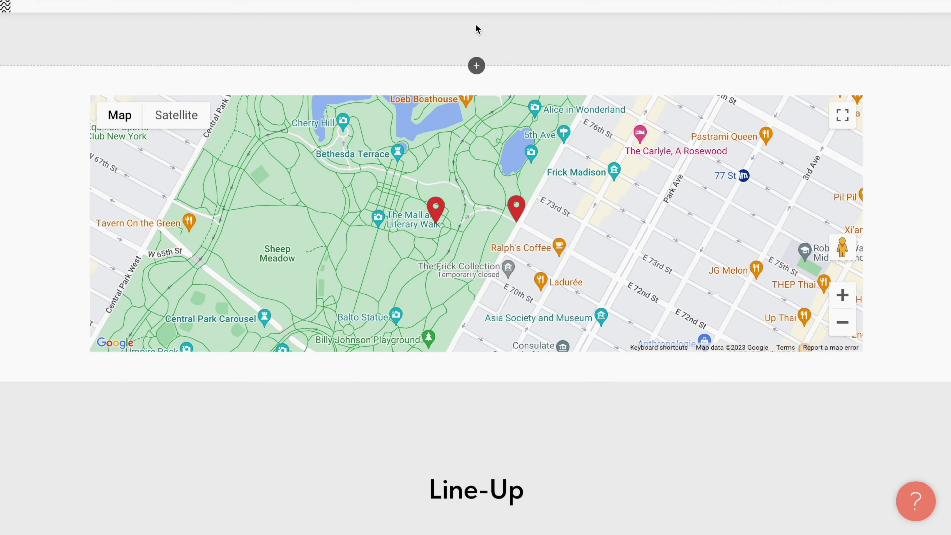
Check the Main entrance marker's tooltip on the map, and set the SummerStage marker's action to Show tooltip on click
mouse_move(476, 68)
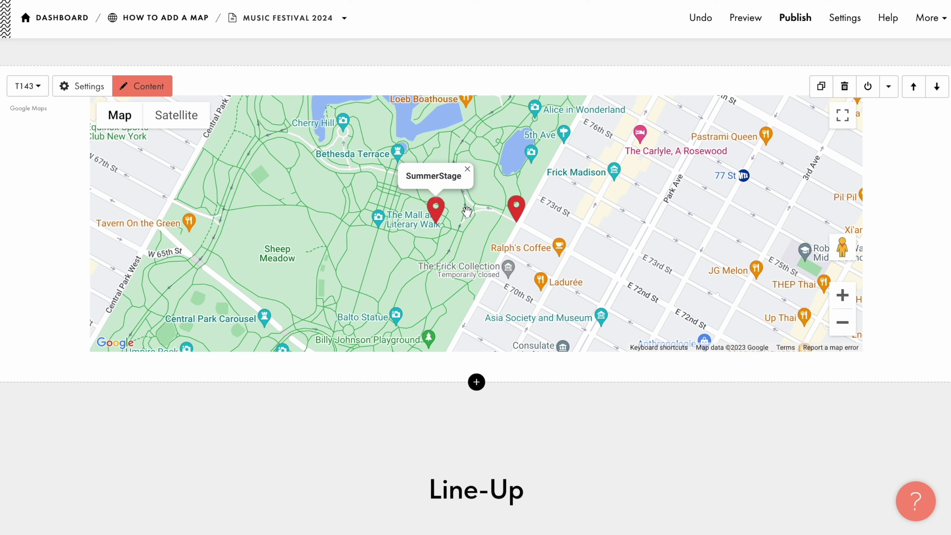
left_click(520, 213)
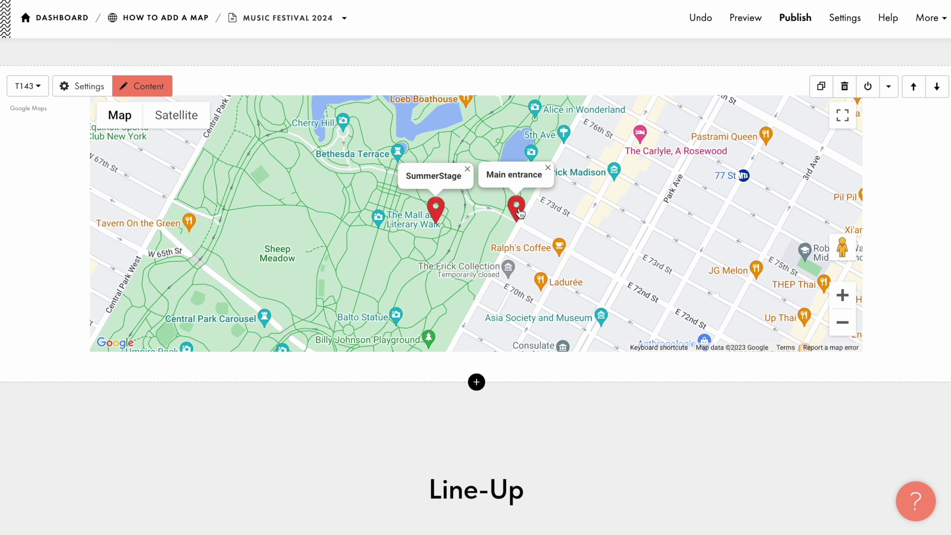
left_click(149, 96)
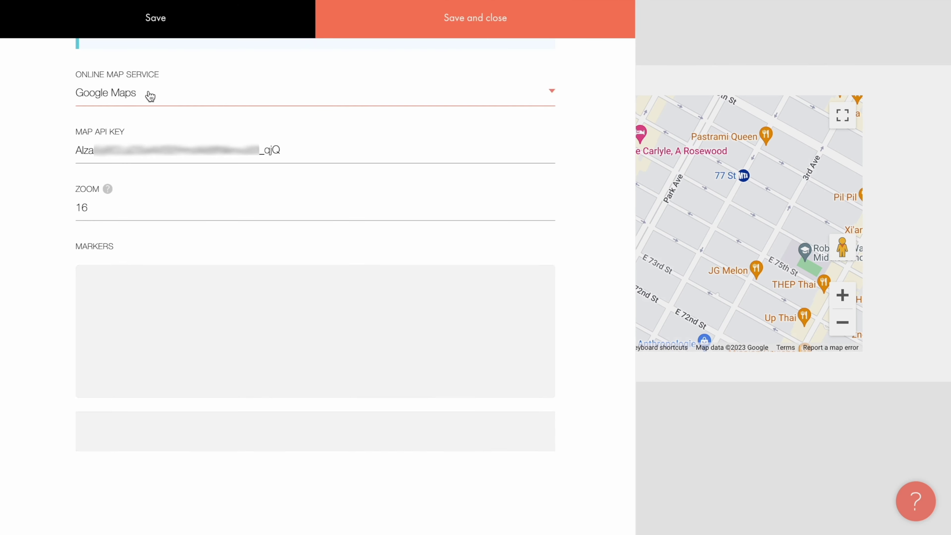
left_click(481, 296)
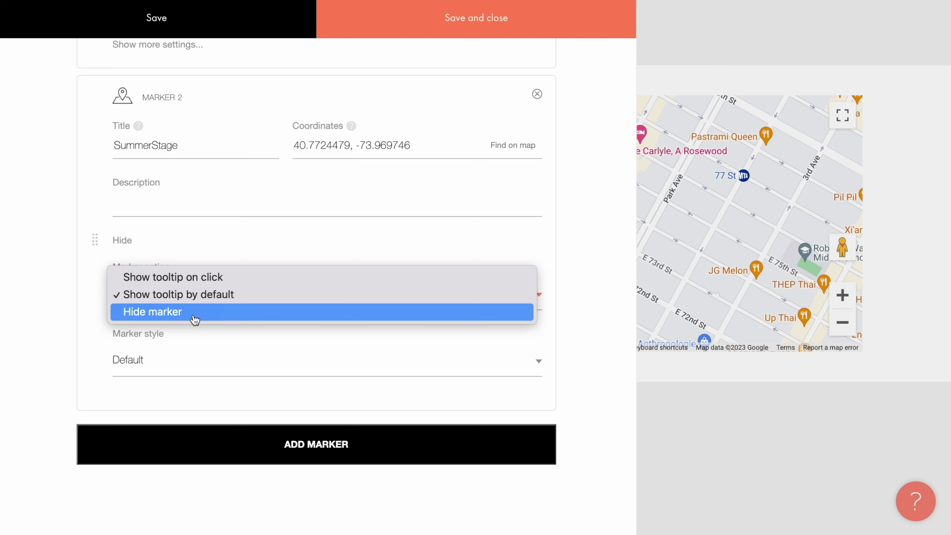
left_click(230, 277)
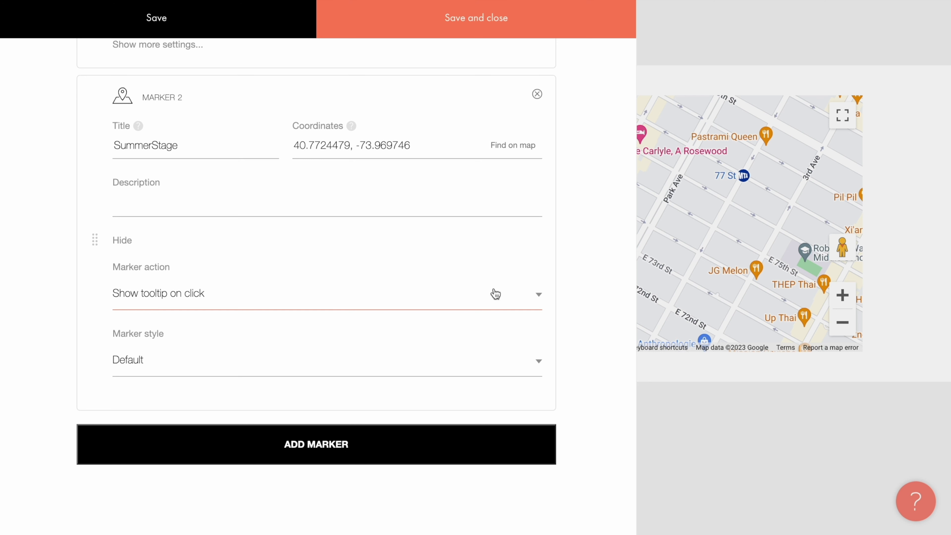
Set the SummerStage marker's style to Color marker with the page color #ff8562 and save the block
left_click(541, 365)
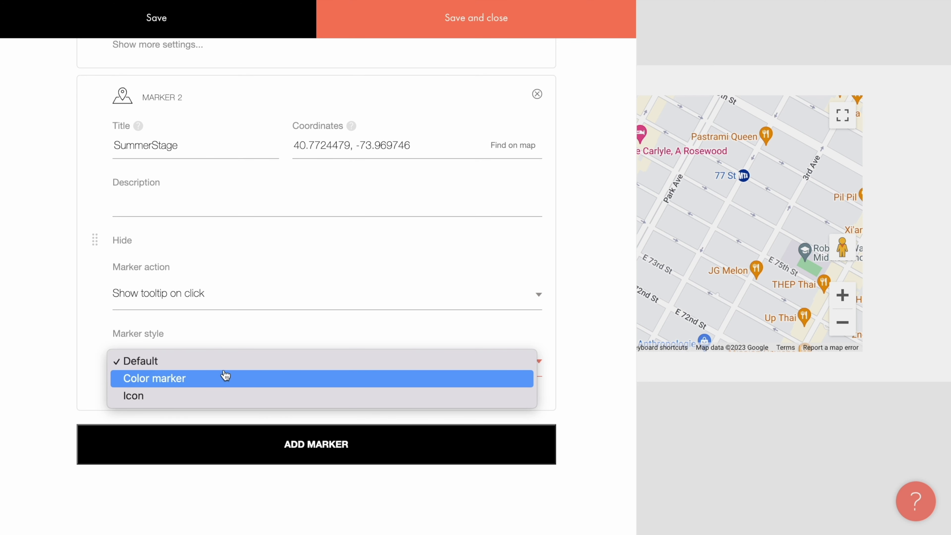
left_click(194, 380)
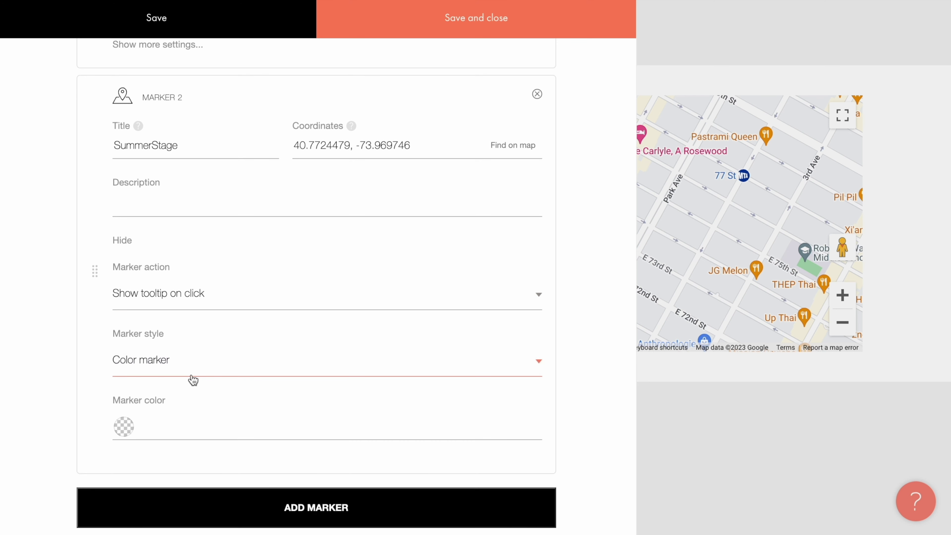
left_click(208, 425)
left_click(198, 508)
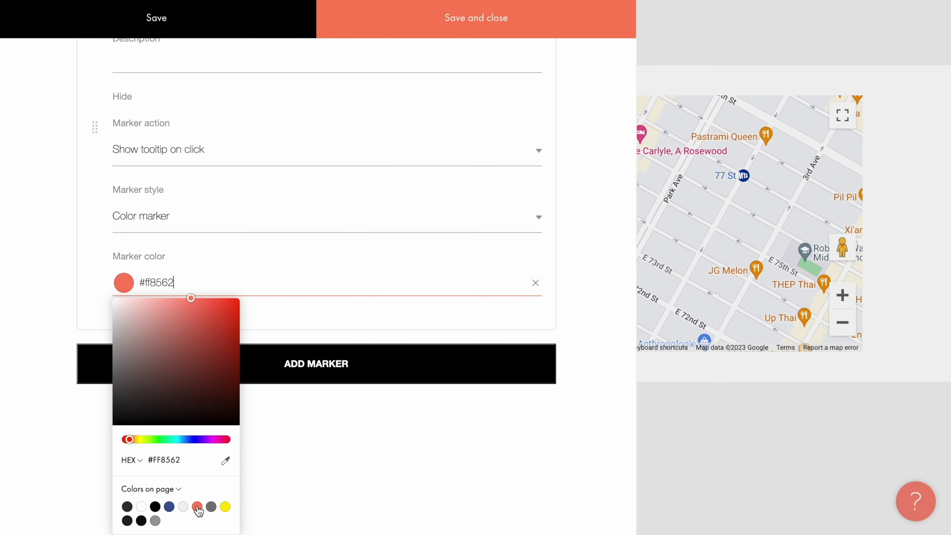
left_click(480, 30)
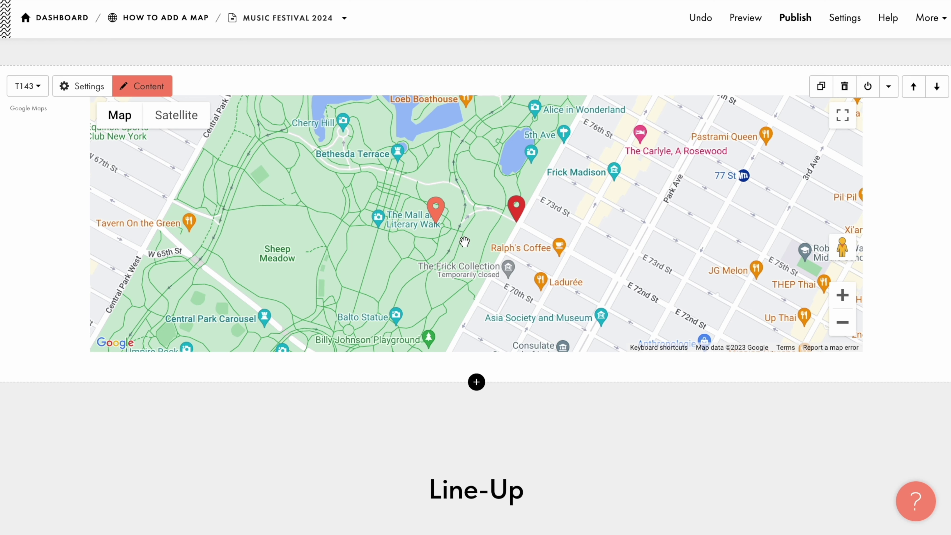
Change the SummerStage marker's style to Icon, upload marker.png as its icon, and save the block
left_click(149, 92)
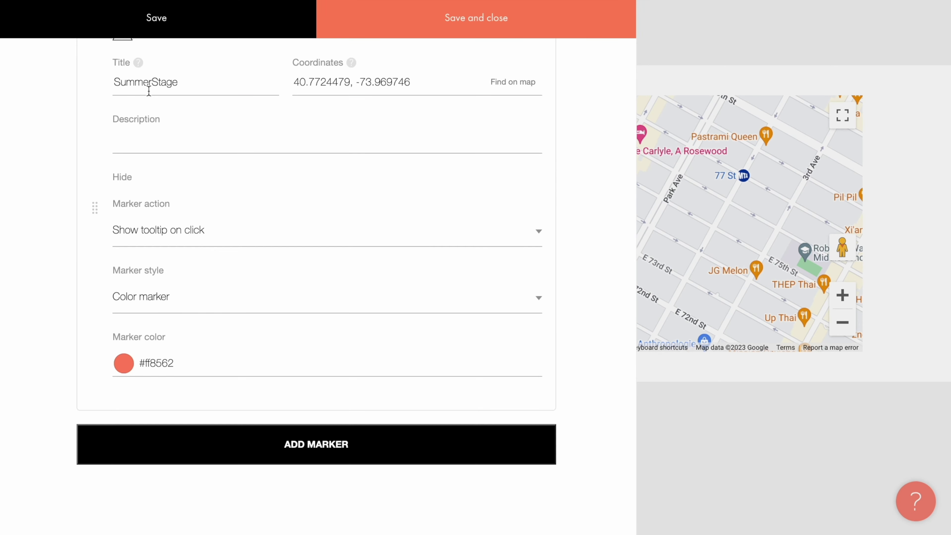
left_click(539, 299)
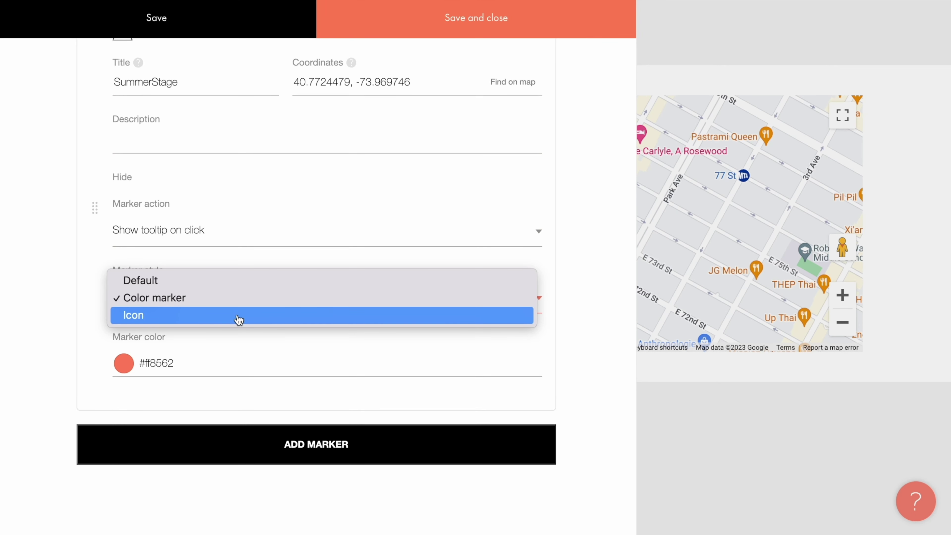
left_click(155, 323)
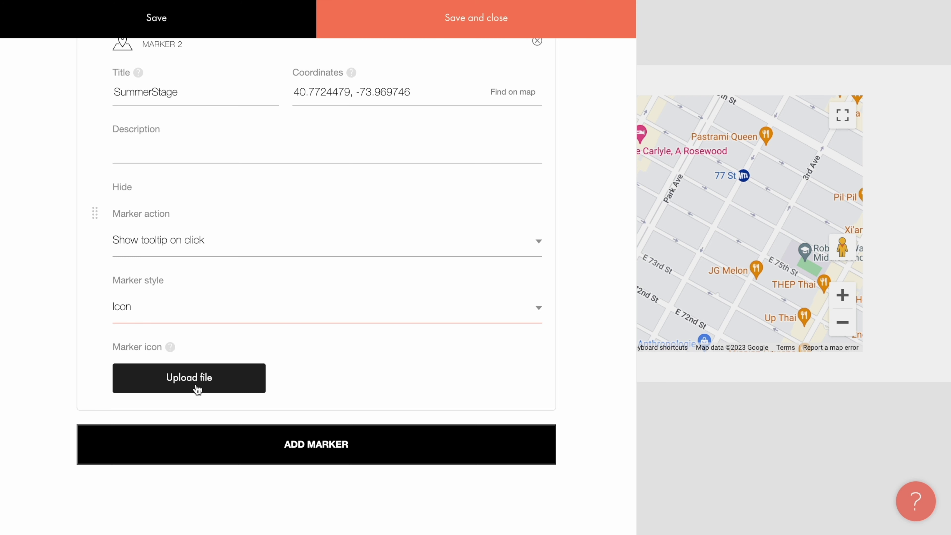
left_click(189, 378)
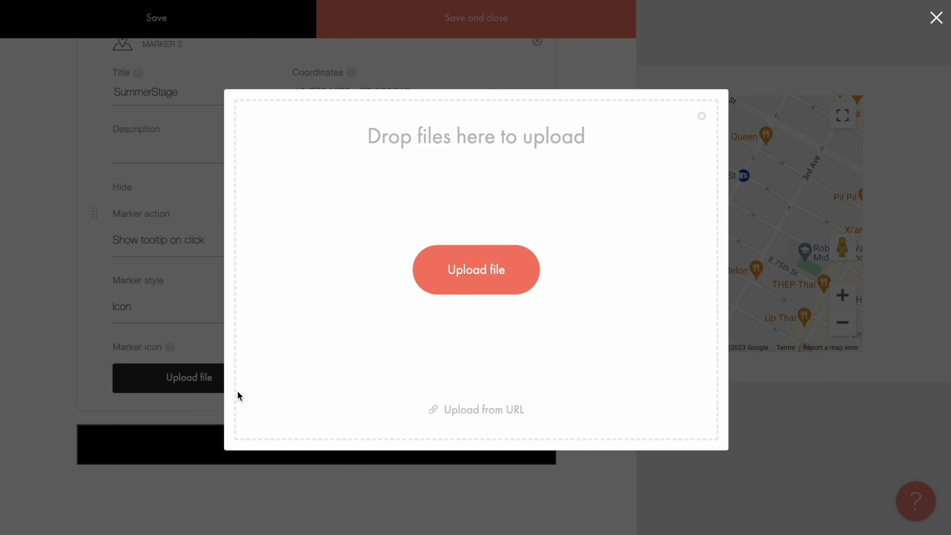
left_click(481, 279)
left_click(449, 171)
left_click(678, 372)
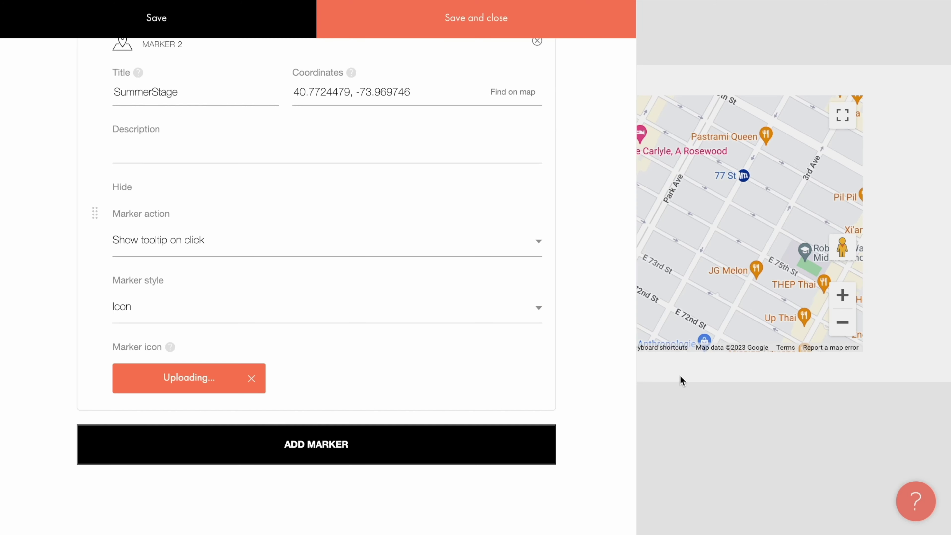
left_click(484, 29)
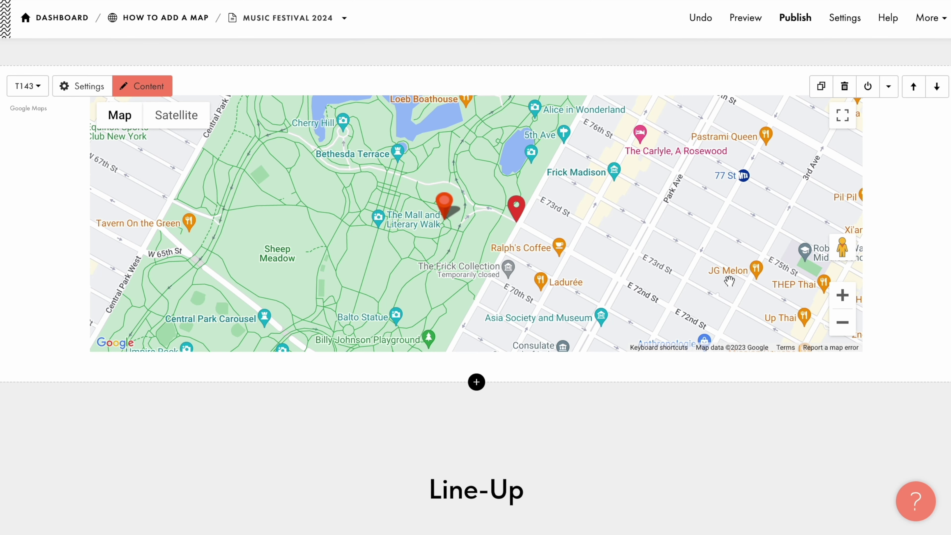
Set the SummerStage icon's marker offset to -13, -40, save, and check its position on the zoomed-in map
left_click(842, 295)
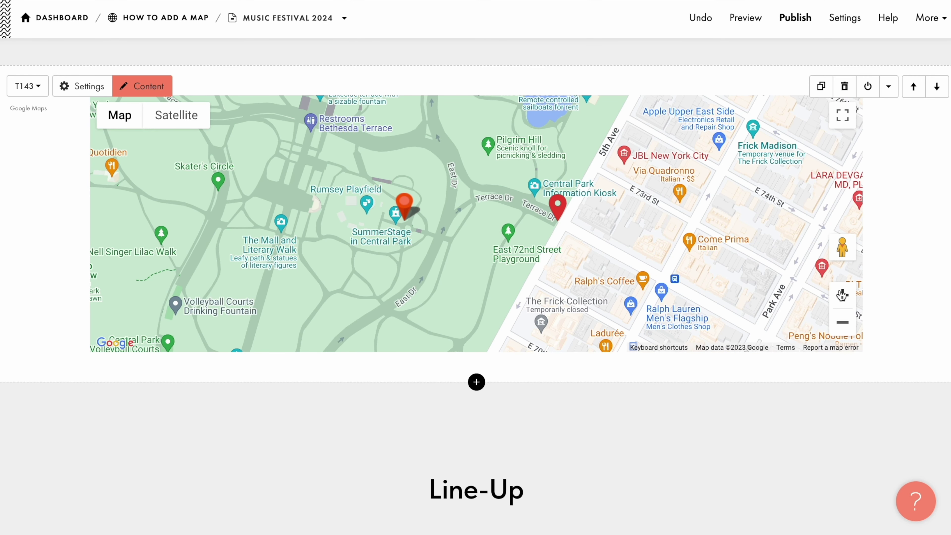
left_click(151, 92)
scroll(148, 93, "down", 10)
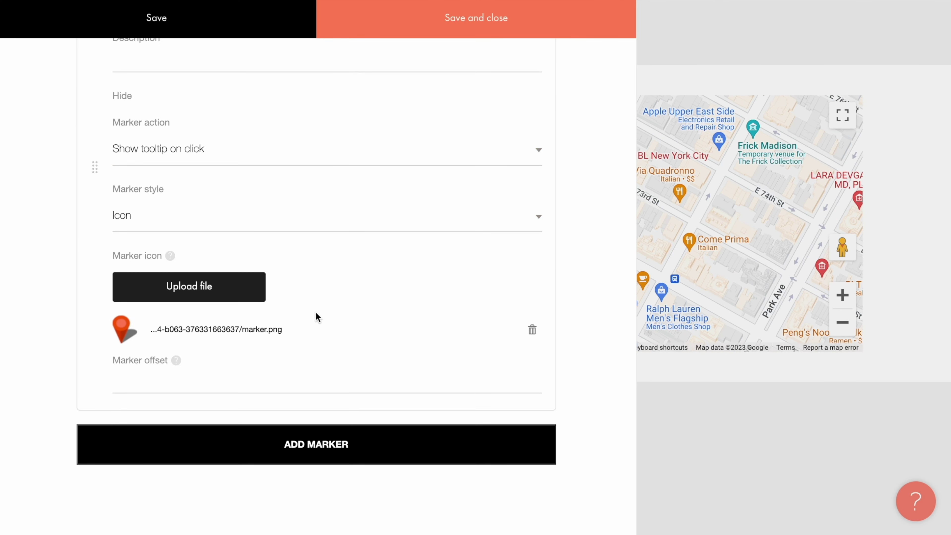
left_click(271, 381)
type("-13, -40")
left_click(478, 24)
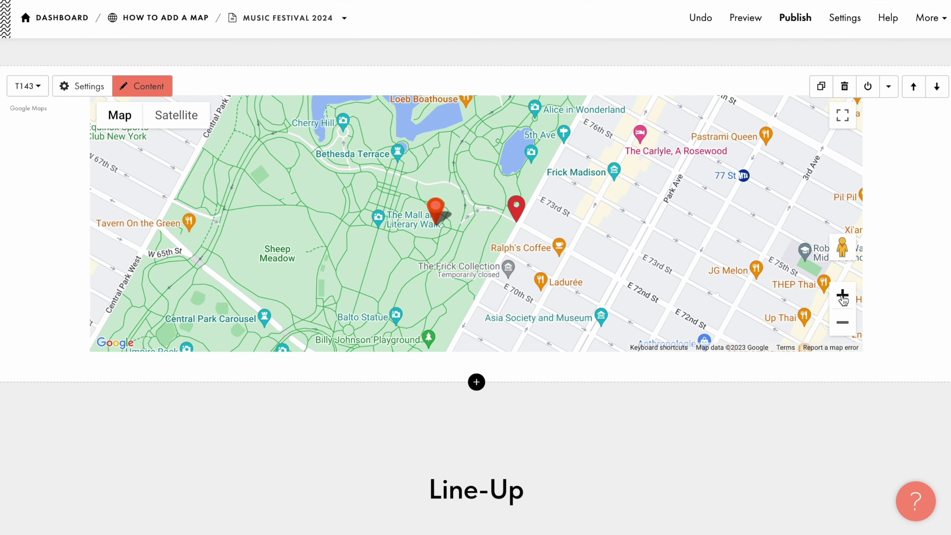
left_click(843, 295)
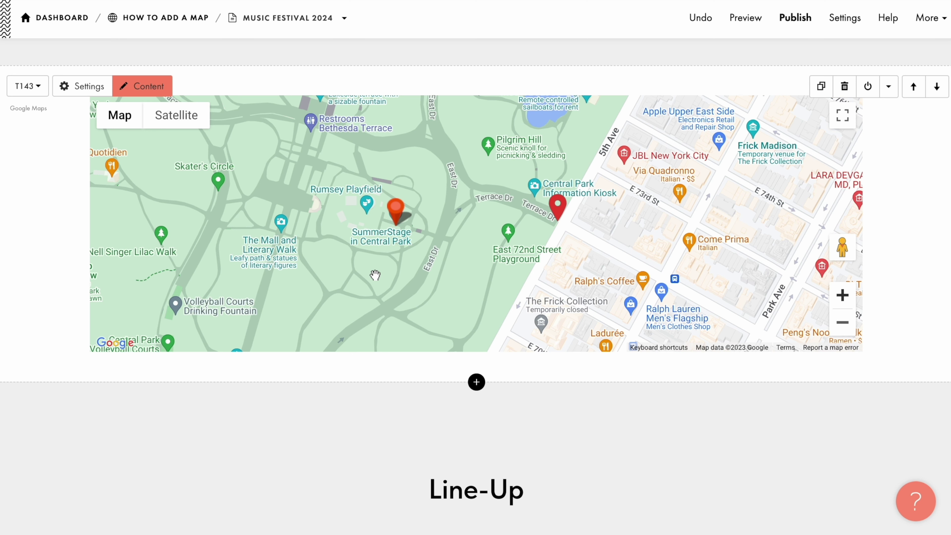
Set the map block's width to 10 columns and its height to 500px, and save the settings
left_click(88, 94)
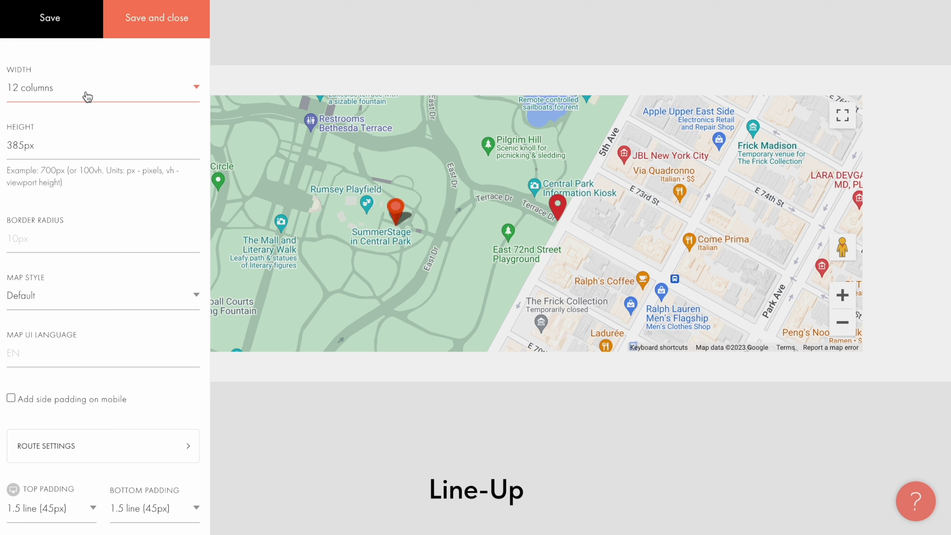
left_click(197, 90)
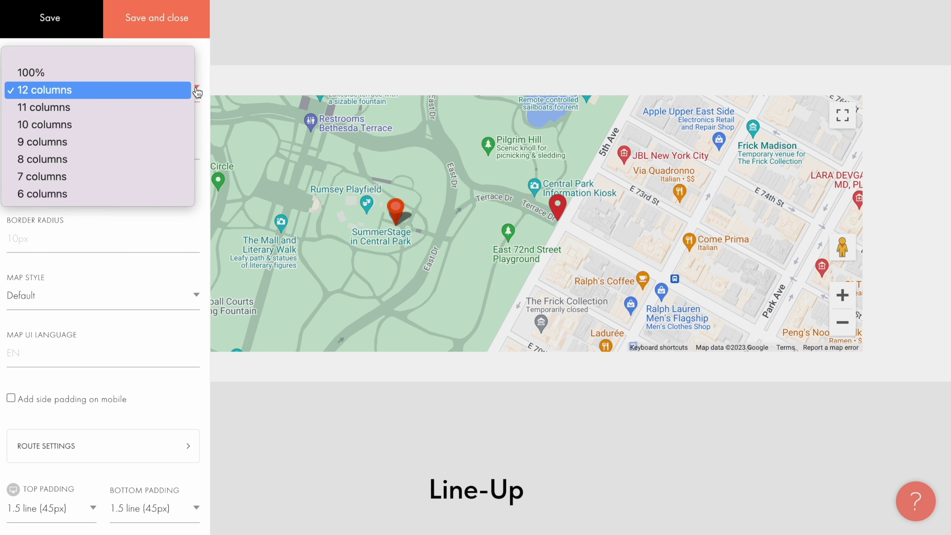
left_click(121, 125)
left_click(128, 146)
key("ctrl+a")
type("500px")
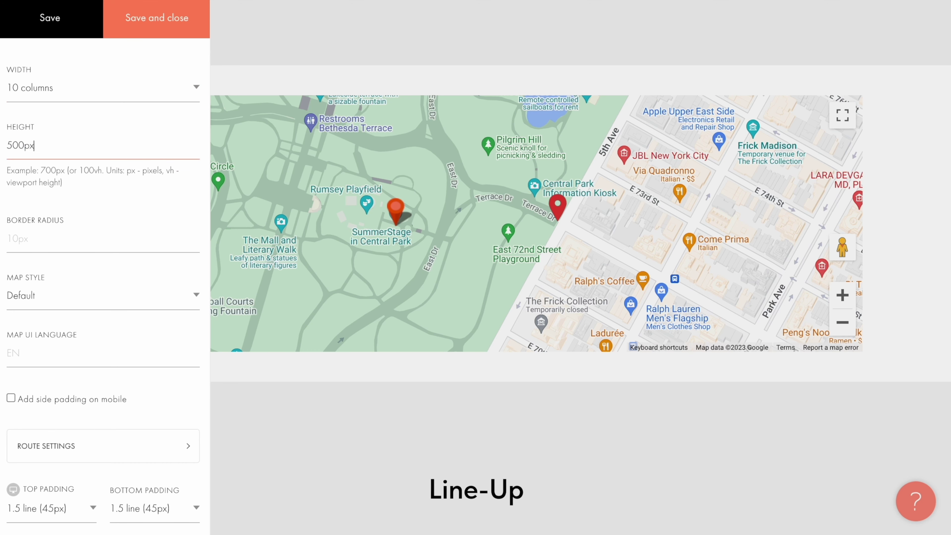
left_click(157, 24)
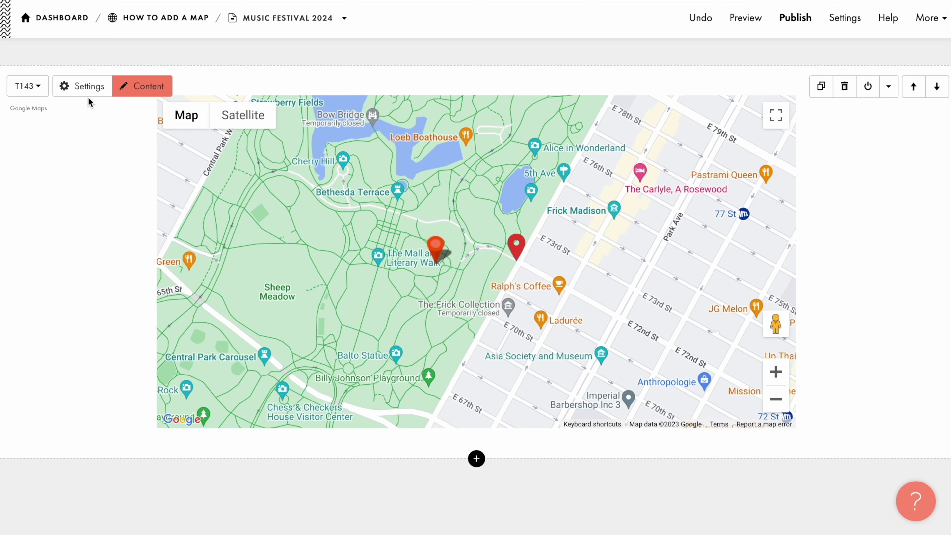
Give the map block a border radius of 20px and save the settings
left_click(87, 93)
scroll(89, 97, "down", 3)
scroll(90, 96, "down", 2)
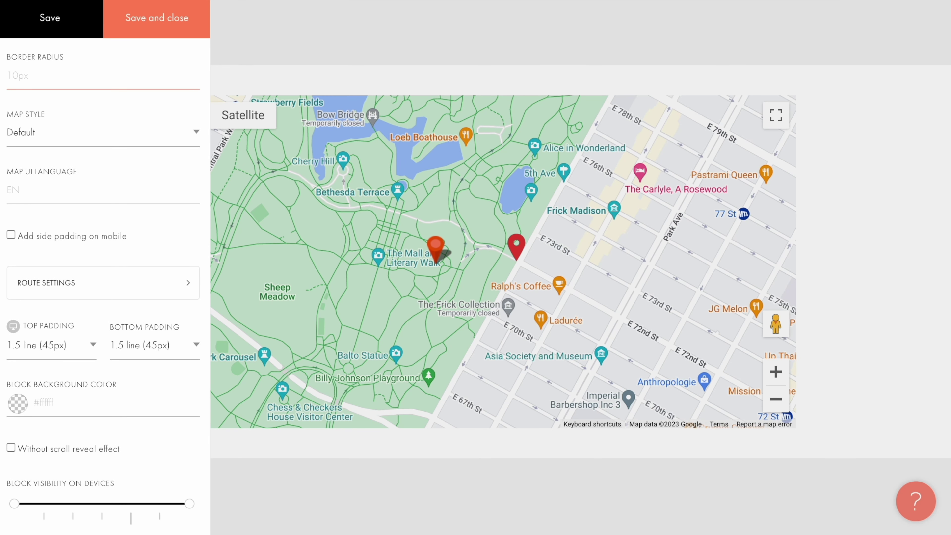
type("20px")
left_click(159, 24)
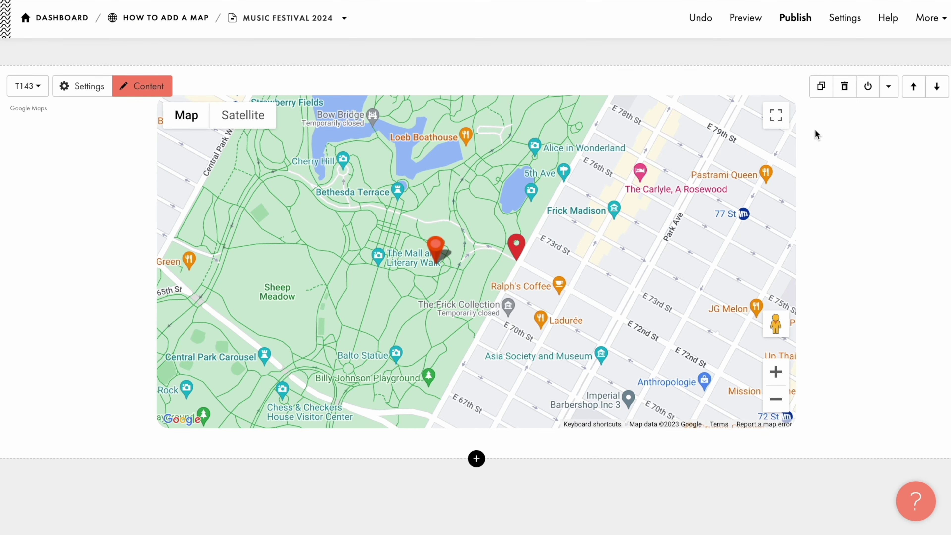
Set the map style to Dark in the map block's settings and apply it
left_click(97, 89)
left_click(196, 133)
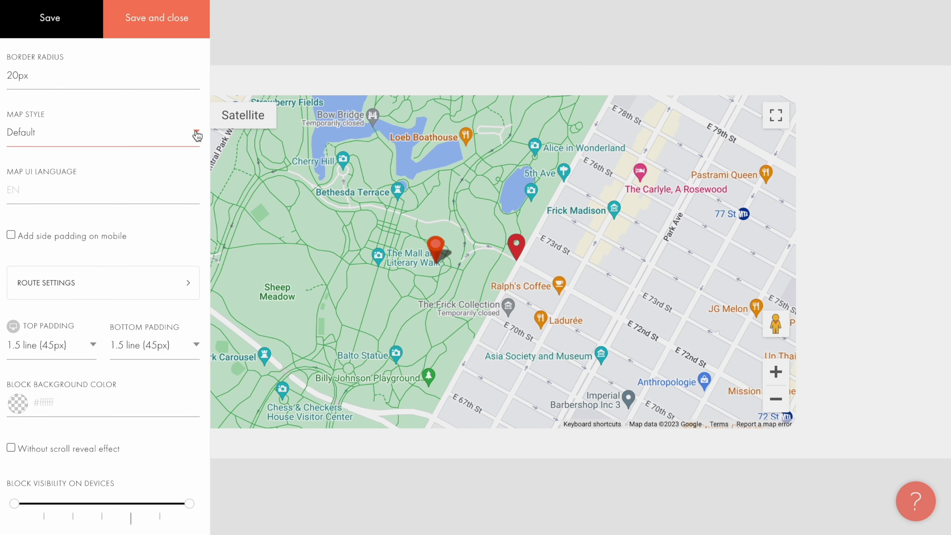
left_click(197, 134)
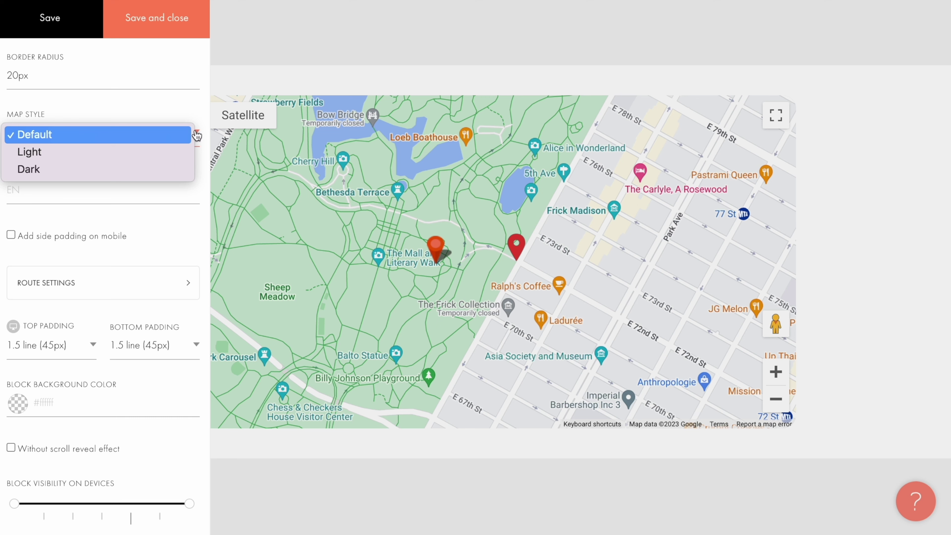
left_click(61, 171)
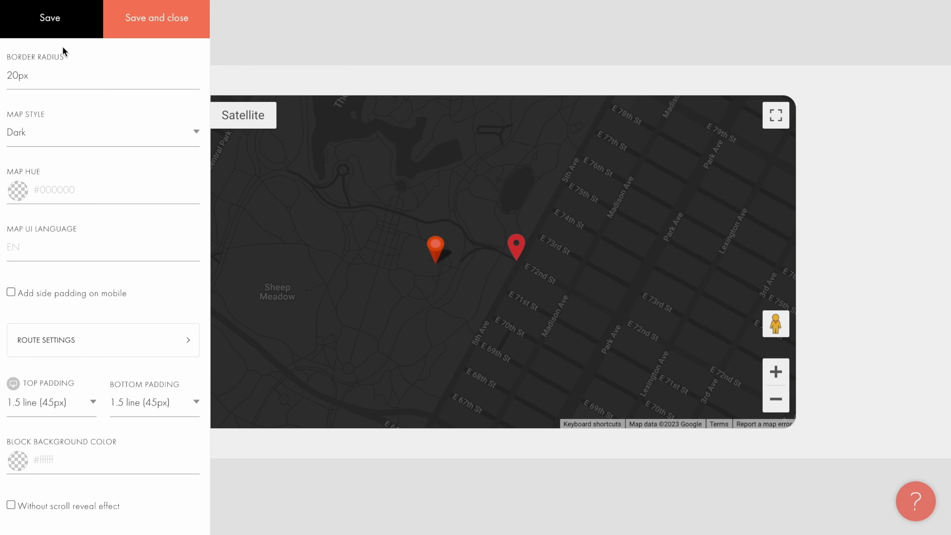
Set the map style to Light with the map hue #3b5998 from the page colors, and save
left_click(177, 139)
left_click(62, 119)
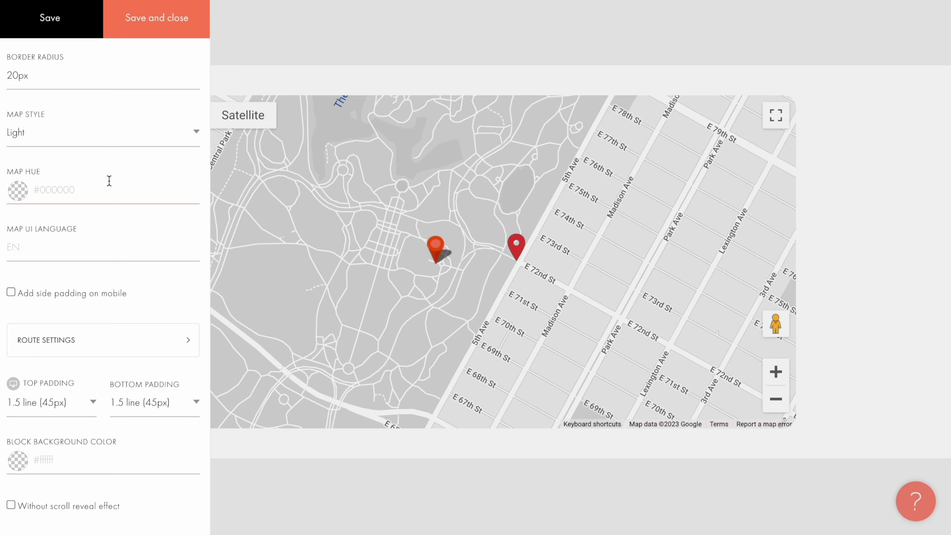
left_click(109, 190)
left_click(63, 414)
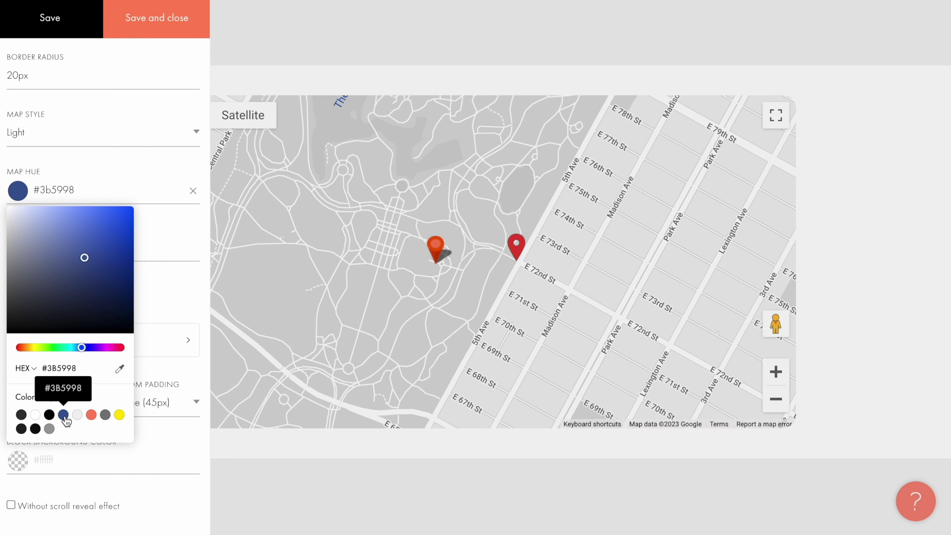
left_click(52, 23)
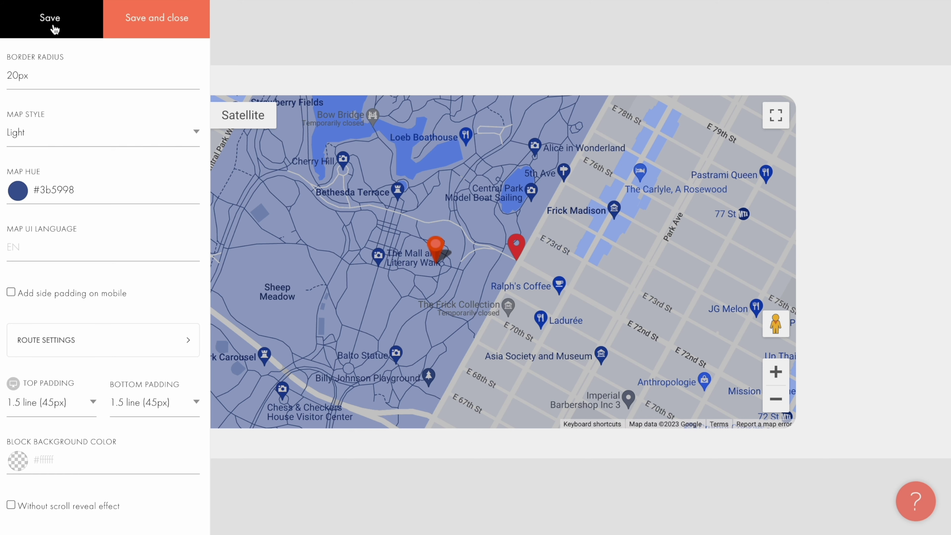
Restore the Default map style, set the map UI language to EN, and save the block's settings
left_click(193, 131)
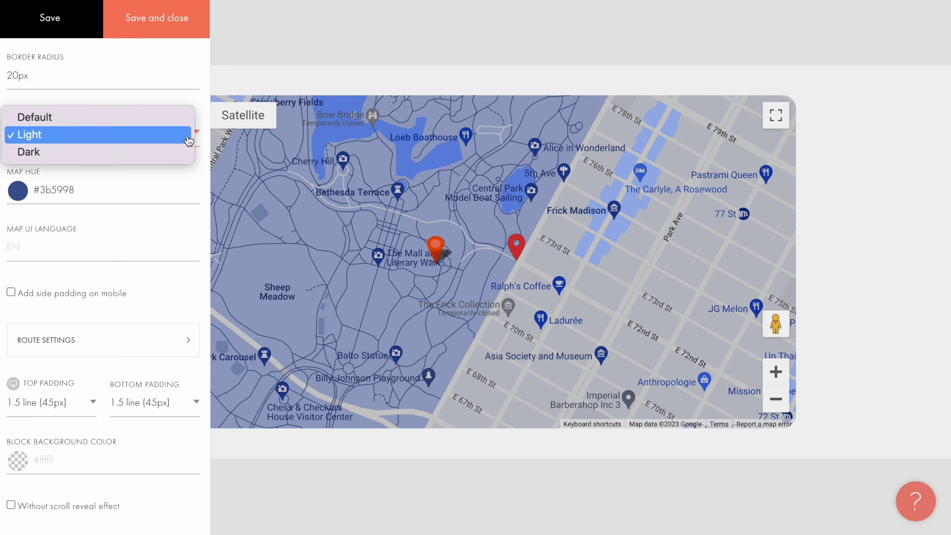
left_click(67, 117)
left_click(50, 24)
left_click(106, 195)
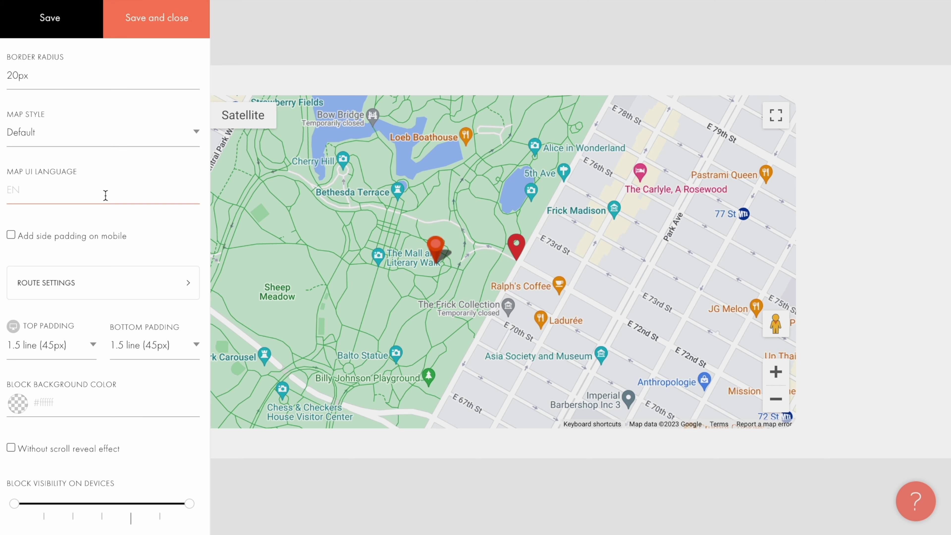
type("EN")
left_click(159, 23)
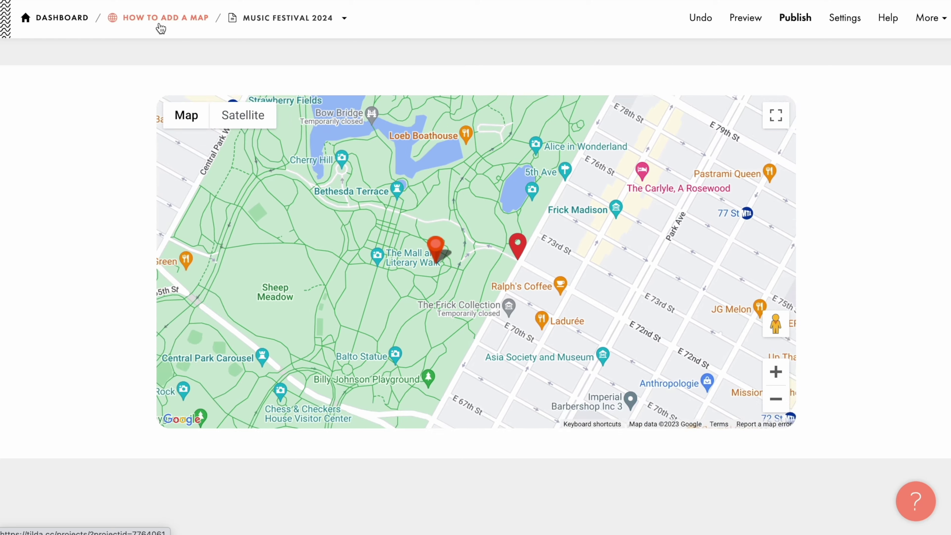
Connect the map's markers with a 5px route line in #ff8562 from the page colors, and save the block's settings
left_click(87, 89)
scroll(88, 88, "down", 5)
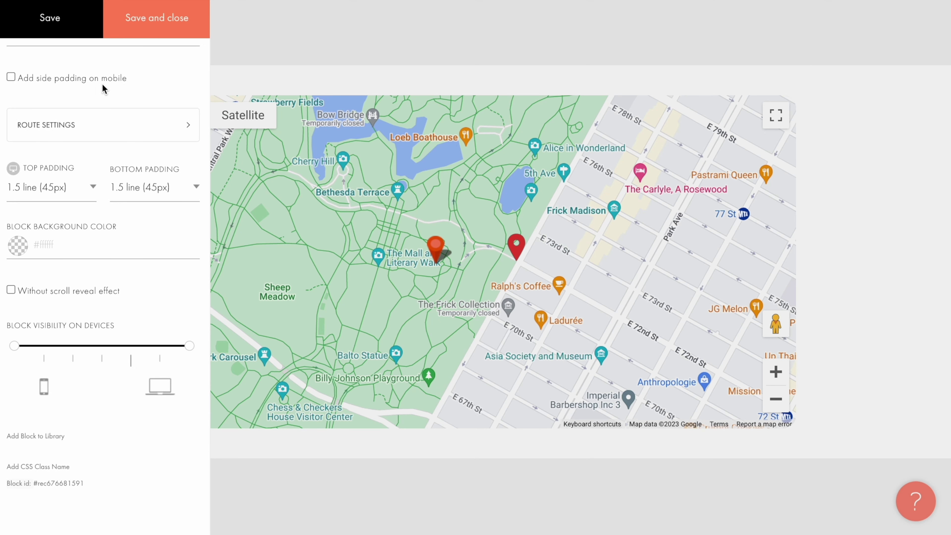
left_click(189, 125)
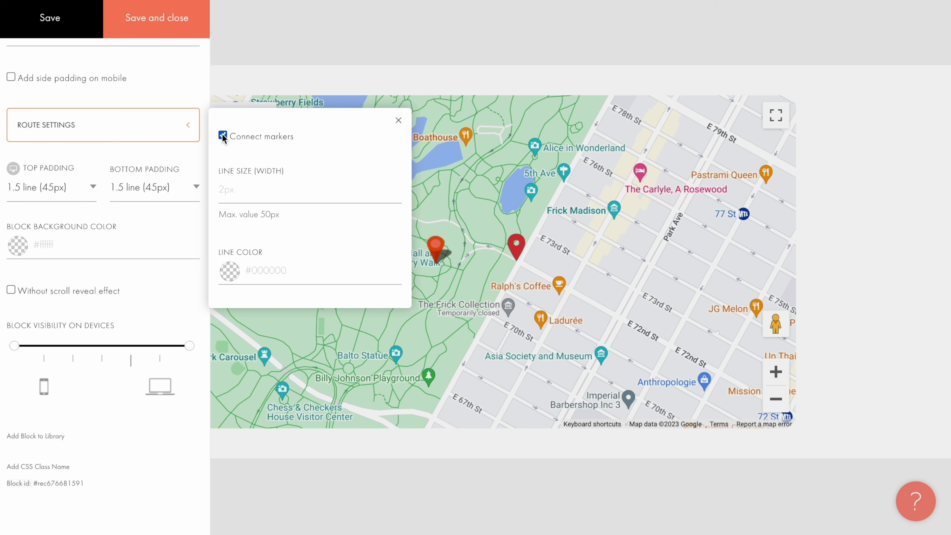
left_click(300, 183)
type("5px")
left_click(308, 263)
left_click(308, 263)
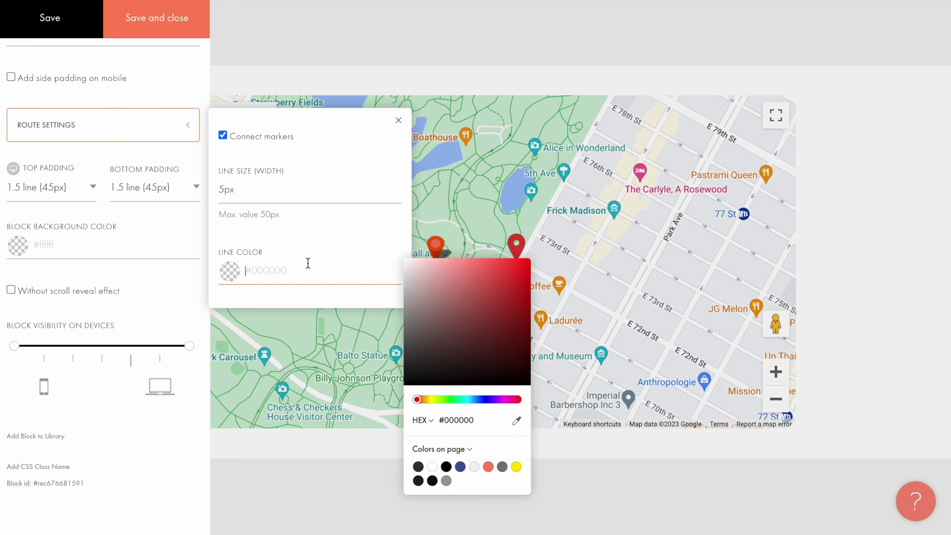
left_click(488, 467)
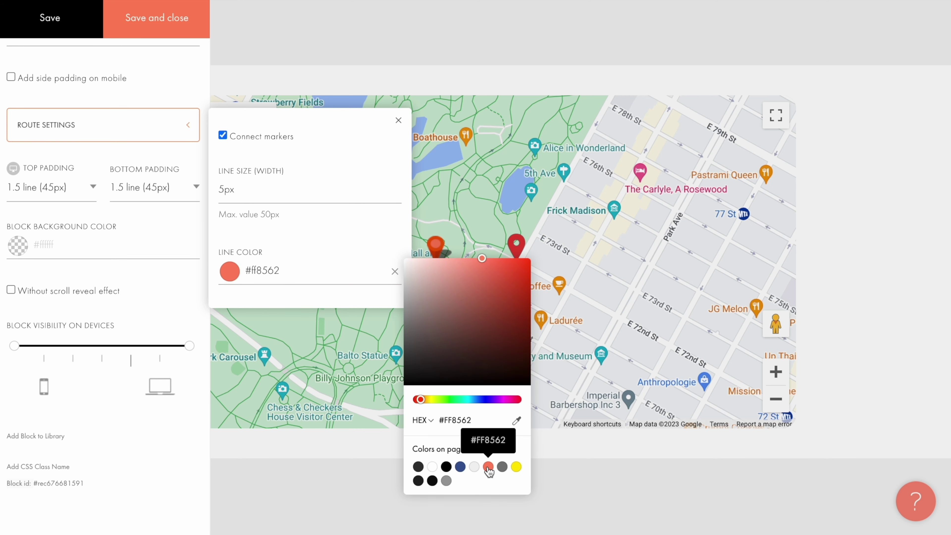
left_click(156, 22)
Add a third marker in the map block's content and look up Central Park on the map for its coordinates
mouse_move(352, 226)
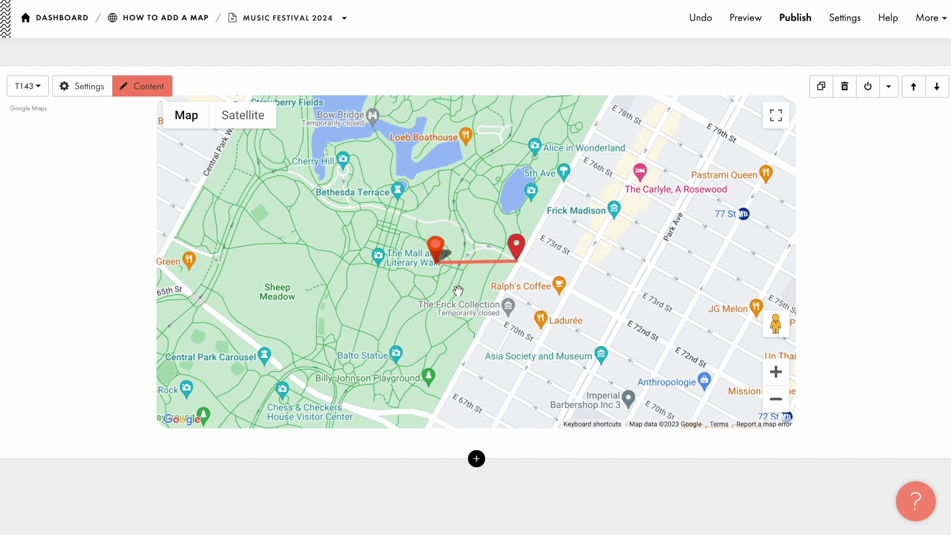
left_click(151, 90)
scroll(150, 93, "down", 10)
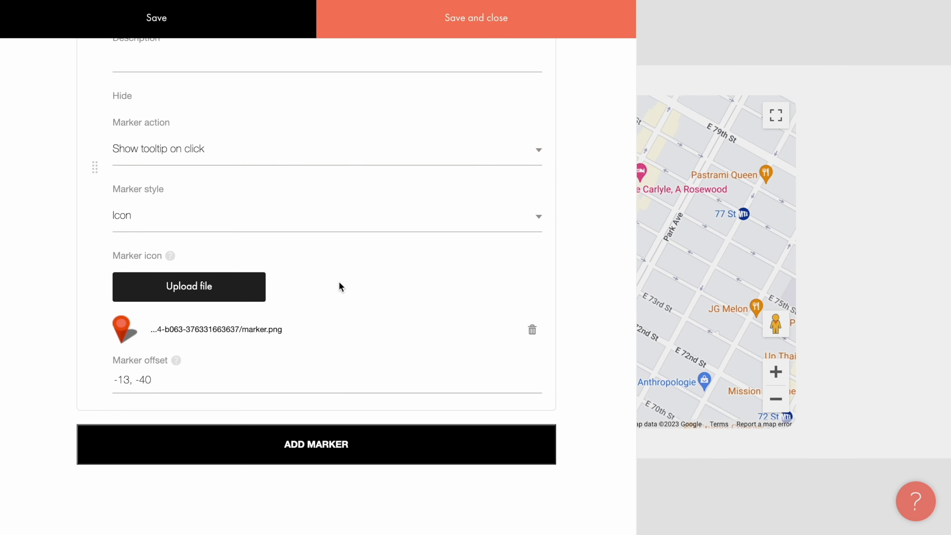
left_click(310, 451)
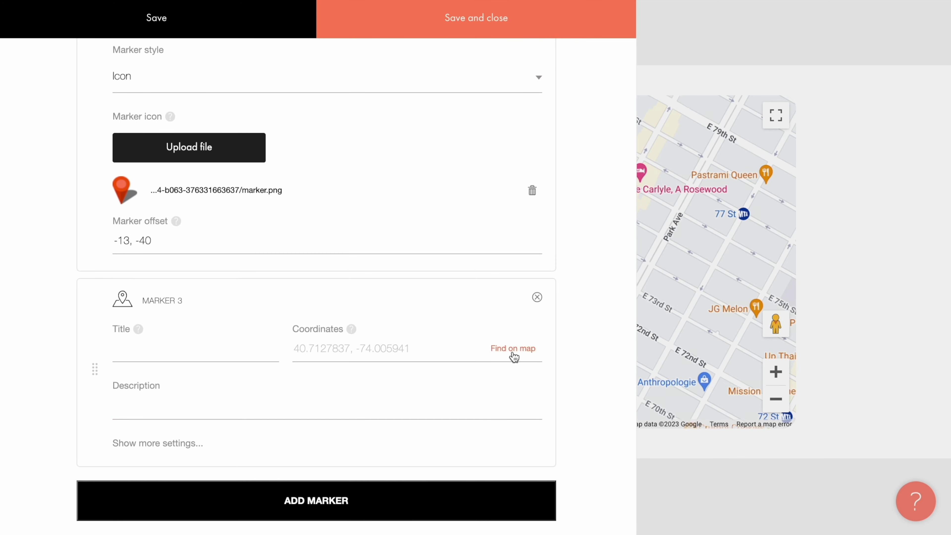
left_click(514, 352)
left_click(416, 146)
type("Central Park")
key("Return")
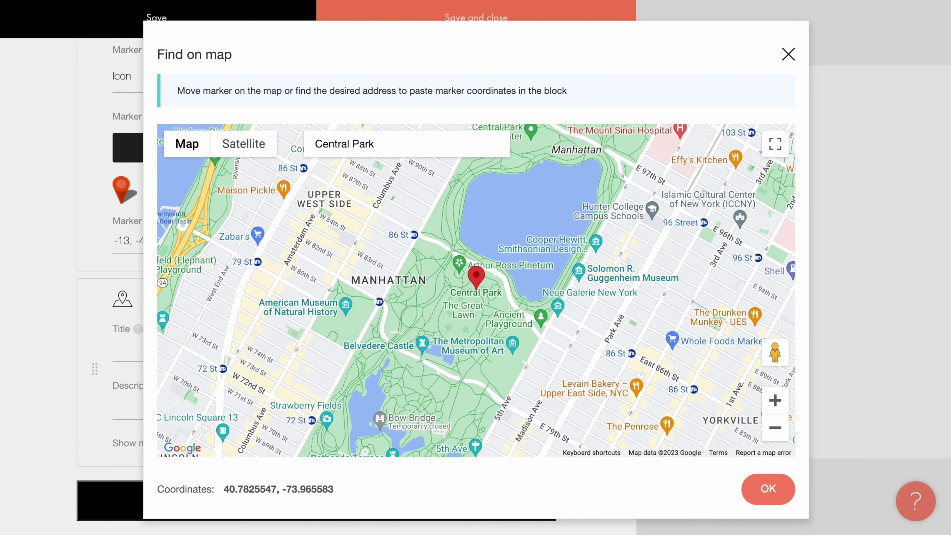
Reposition the third marker within Central Park and accept the coordinates 40.7728216, -73.968051
left_click(775, 400)
left_click(775, 400)
mouse_move(477, 276)
left_mouse_down()
mouse_move(427, 446)
mouse_move(401, 244)
left_mouse_up()
left_click(758, 491)
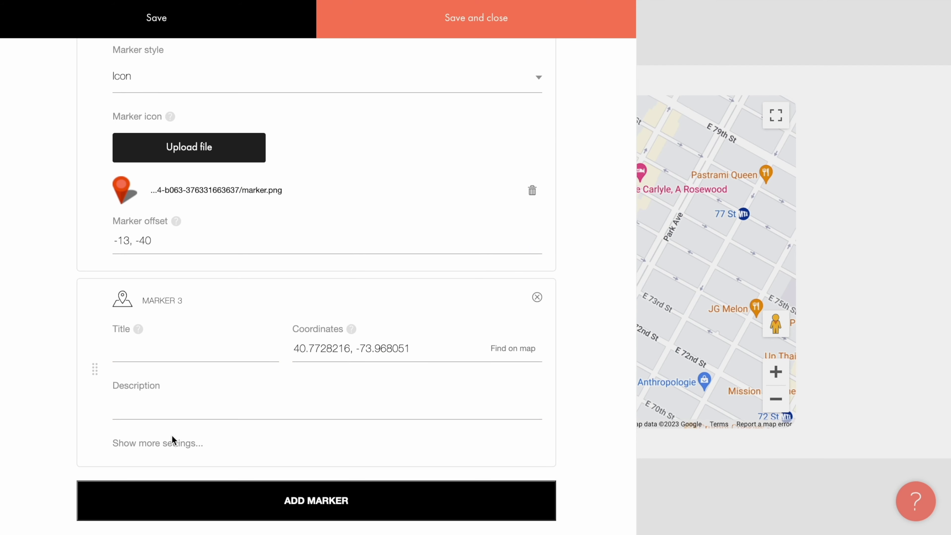
Set the third marker's action to Hide marker in its additional settings
left_click(171, 442)
scroll(162, 444, "down", 3)
left_click(523, 384)
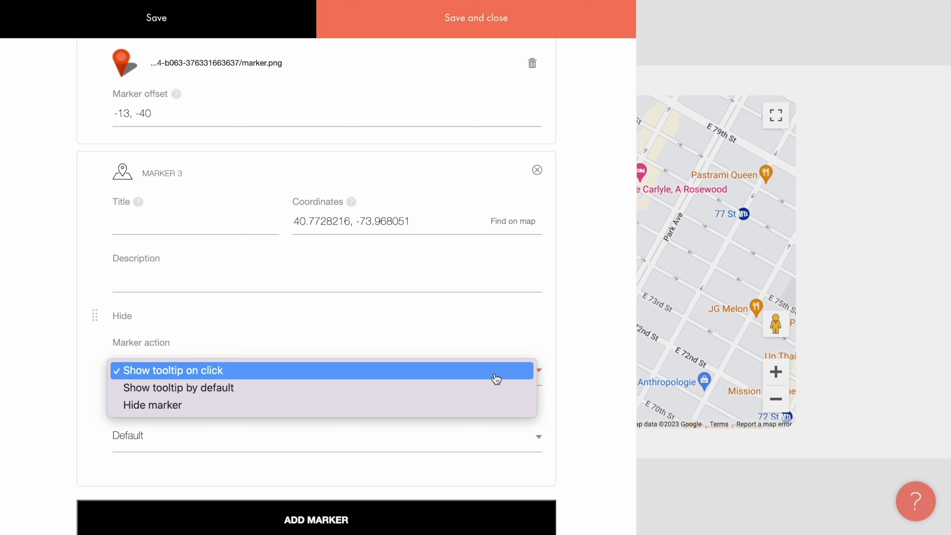
left_click(191, 412)
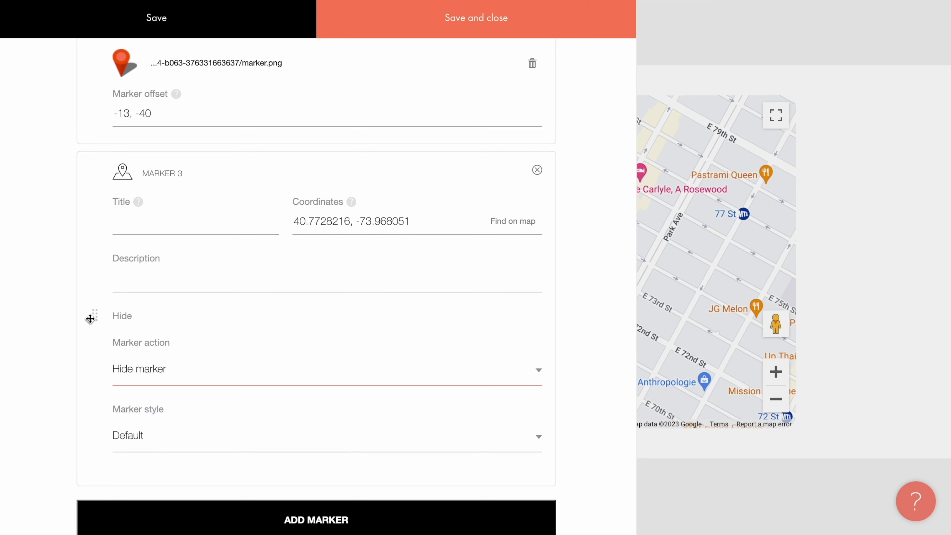
Reorder the hidden marker to second place in the marker list, save the content, and inspect the bent route up close
left_click_drag(89, 317, 87, 121)
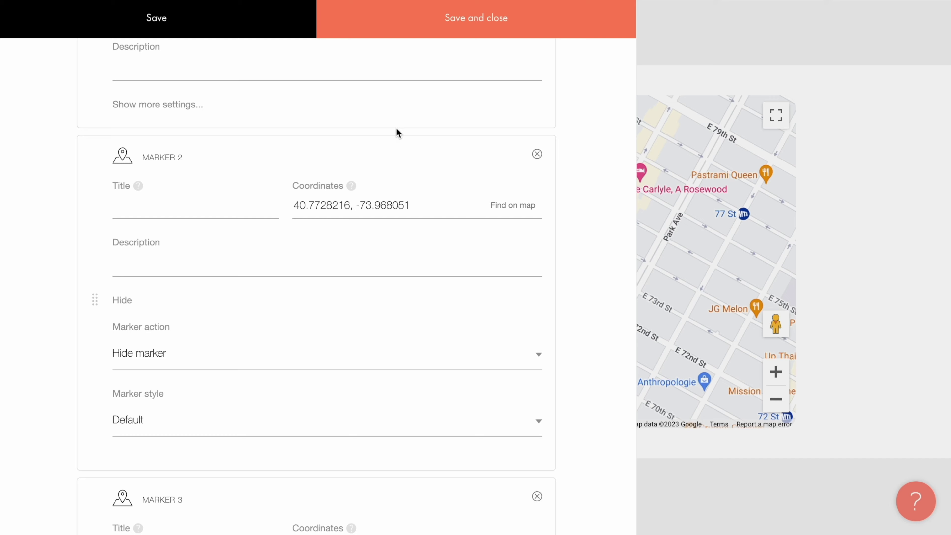
left_click(477, 23)
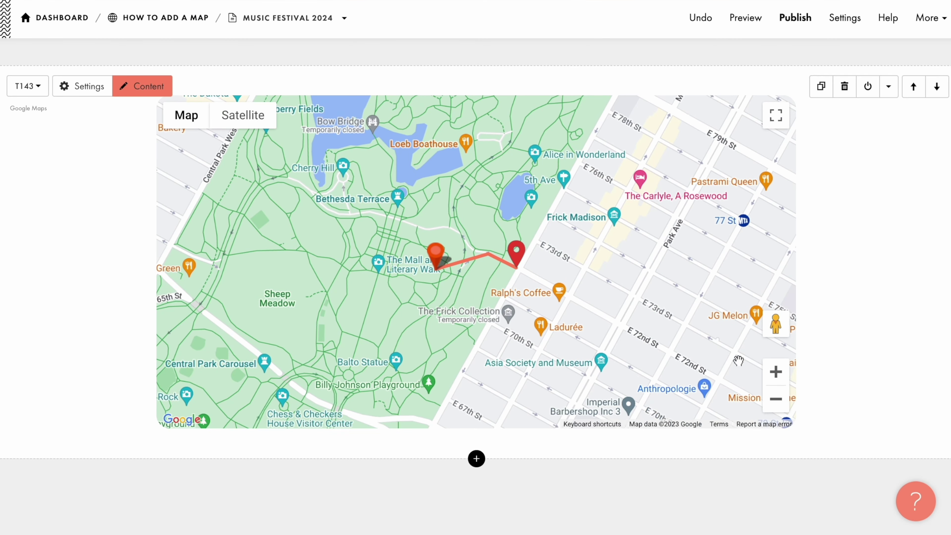
left_click(776, 372)
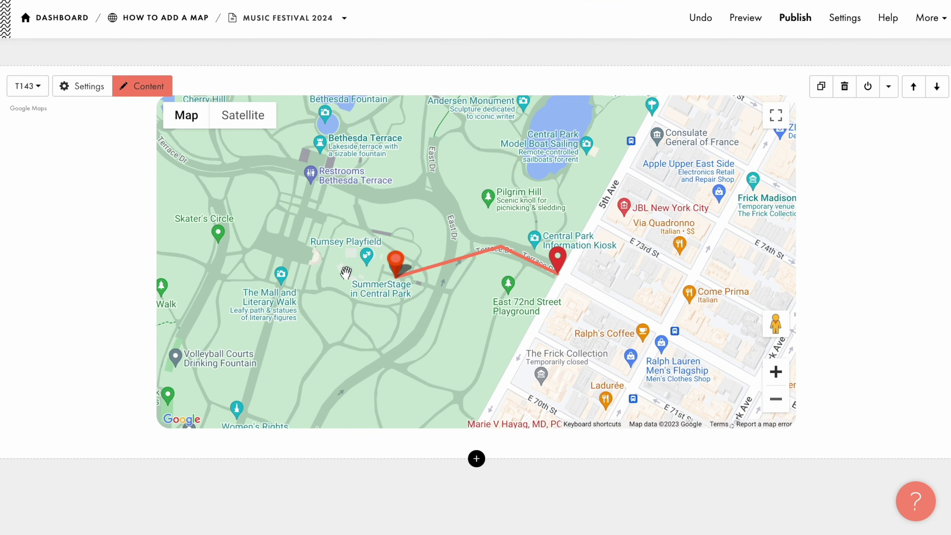
Set both the top and bottom padding of the map block to 2 line (60px)
left_click(91, 94)
scroll(91, 95, "down", 3)
scroll(91, 95, "down", 5)
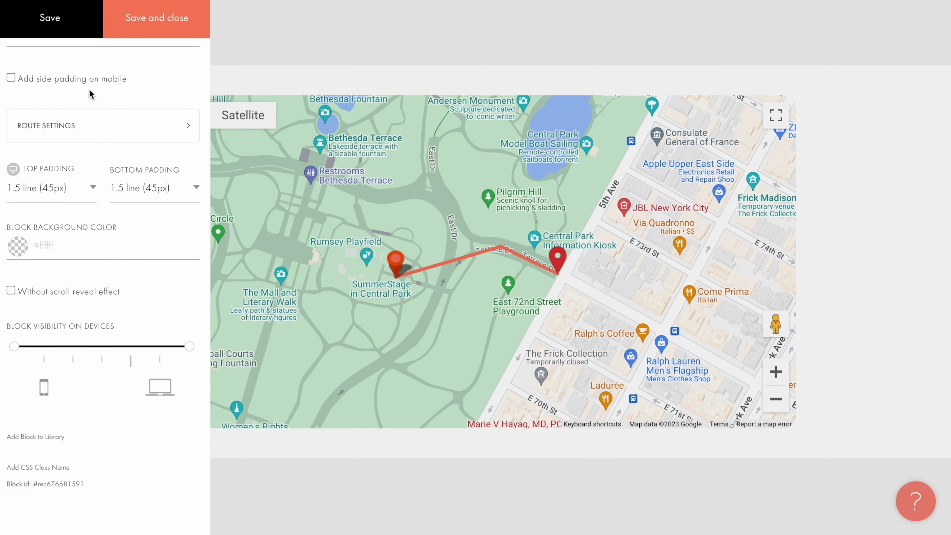
left_click(93, 189)
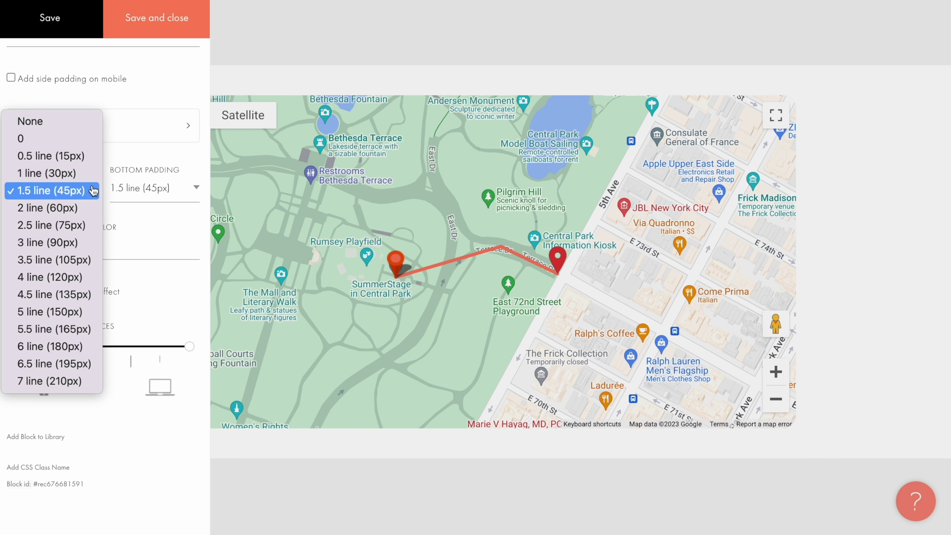
left_click(81, 210)
left_click(191, 198)
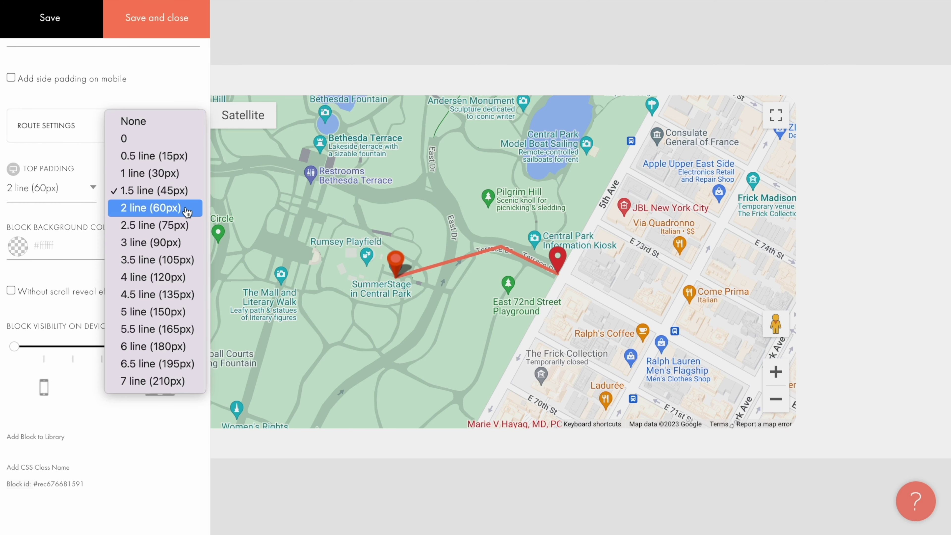
left_click(187, 208)
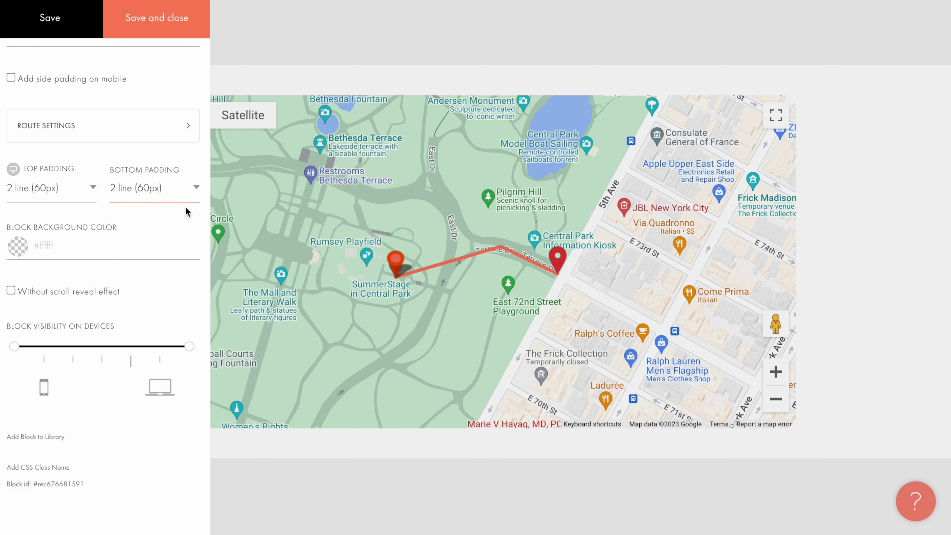
Set the map block's background color to #f2f2f2 from the page colors and save the settings
left_click(169, 240)
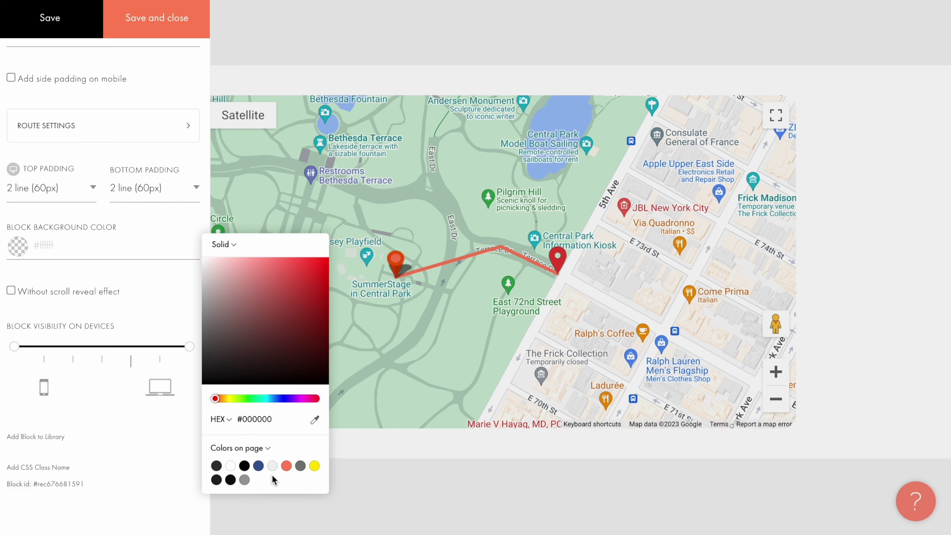
left_click(273, 467)
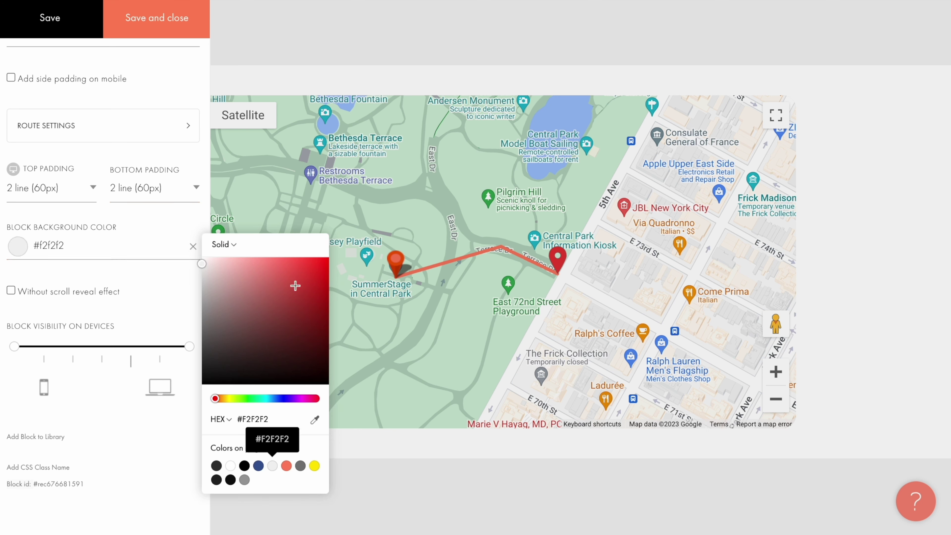
left_click(162, 32)
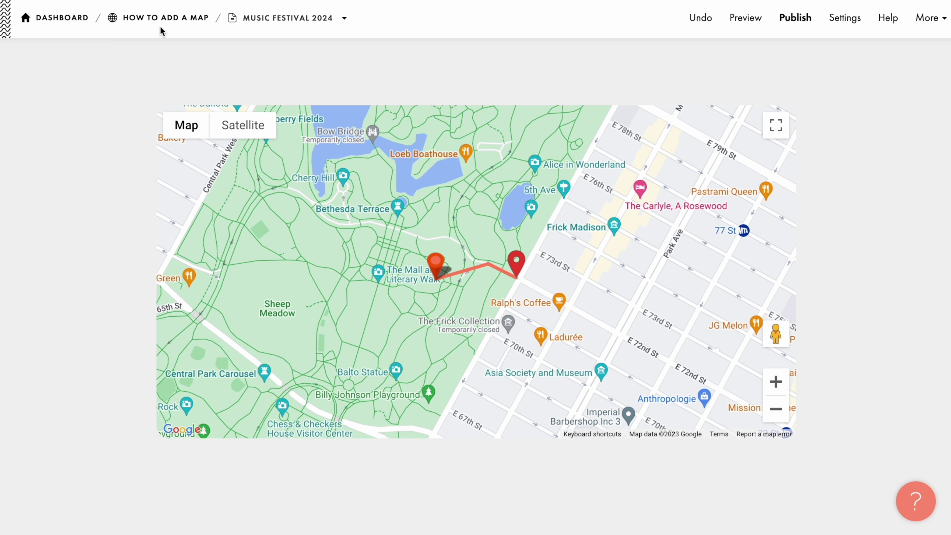
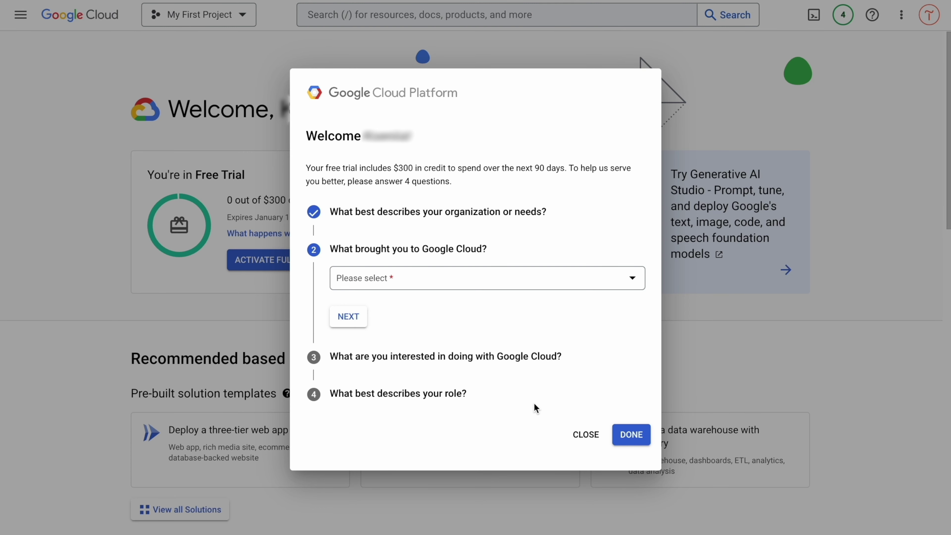
Switch to Google Cloud, dismiss the welcome questionnaire, and open the card details entry for a new payment method in Billing
left_click(586, 435)
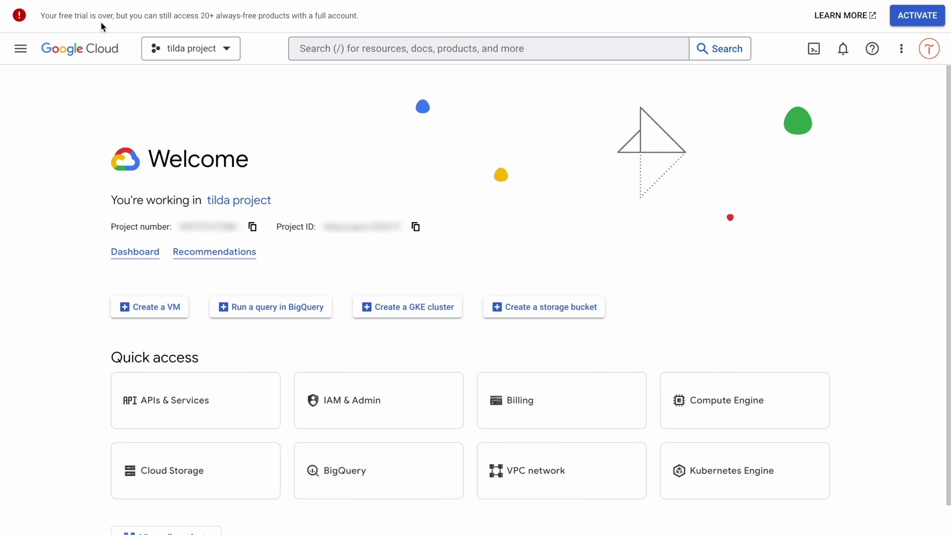
left_click(538, 411)
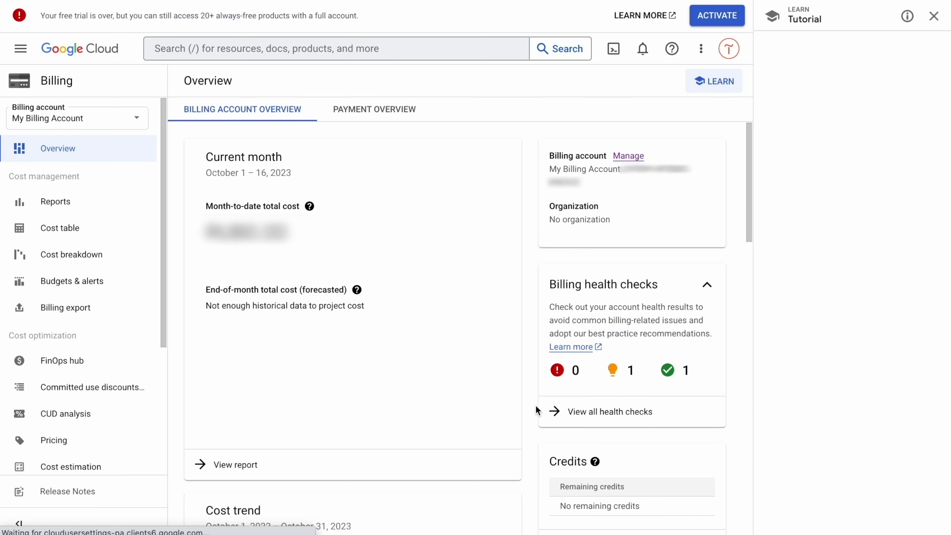
scroll(80, 336, "down", 5)
left_click(76, 409)
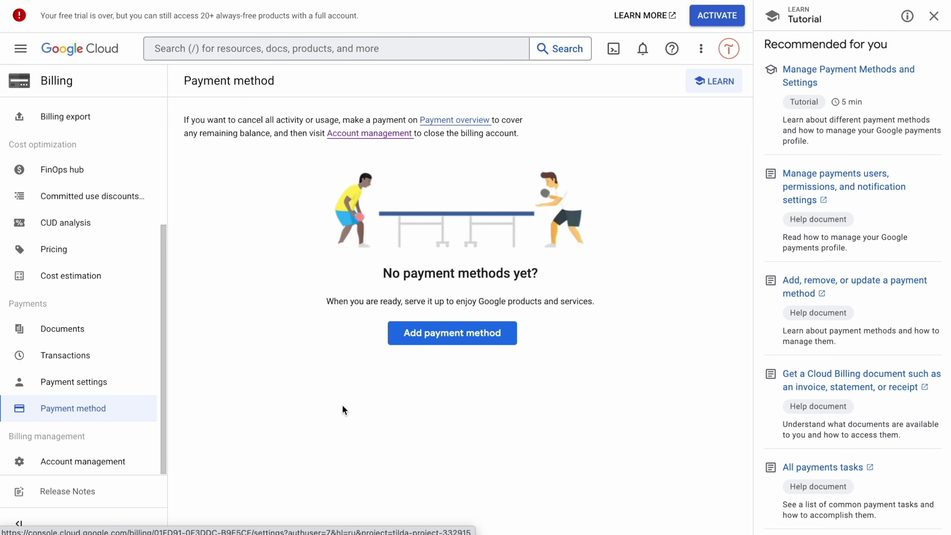
left_click(466, 339)
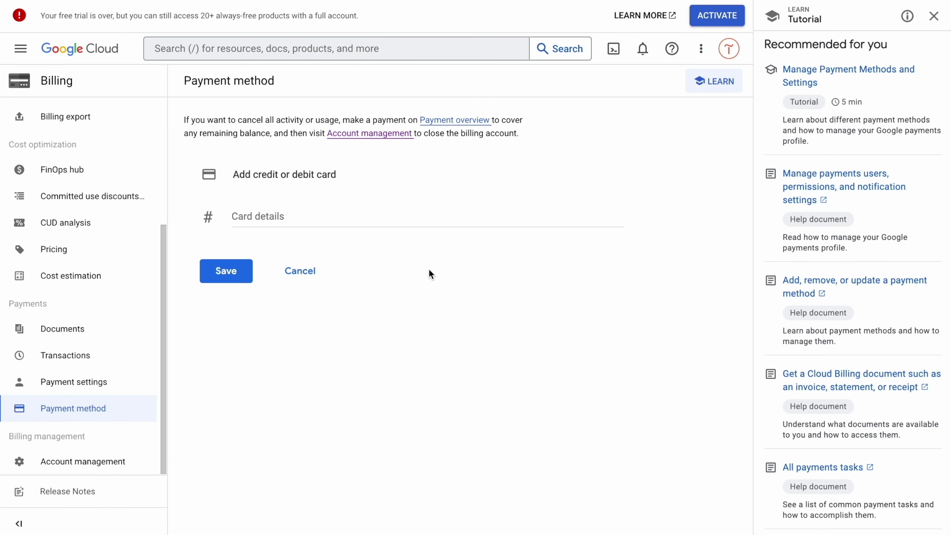
left_click(382, 220)
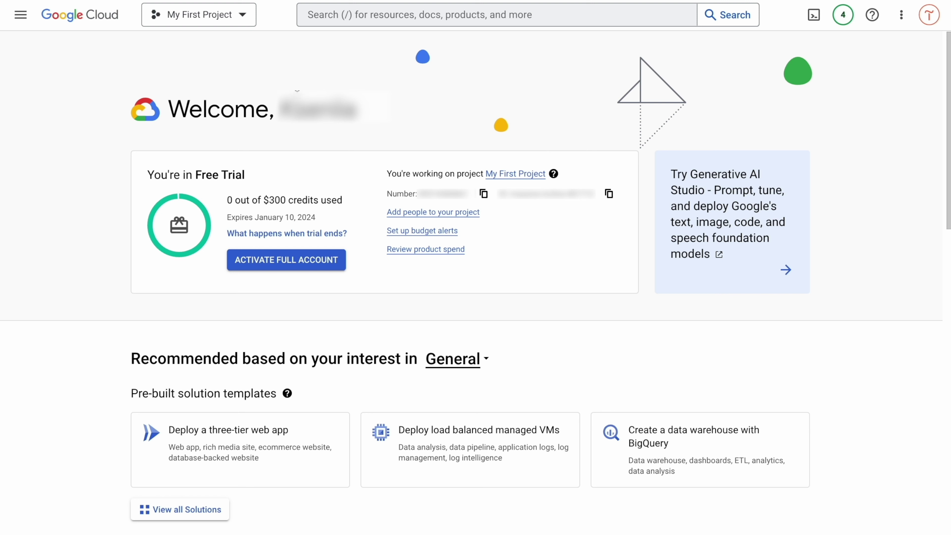
Create a new Google Cloud project named Hola Fest with no organization
left_click(243, 17)
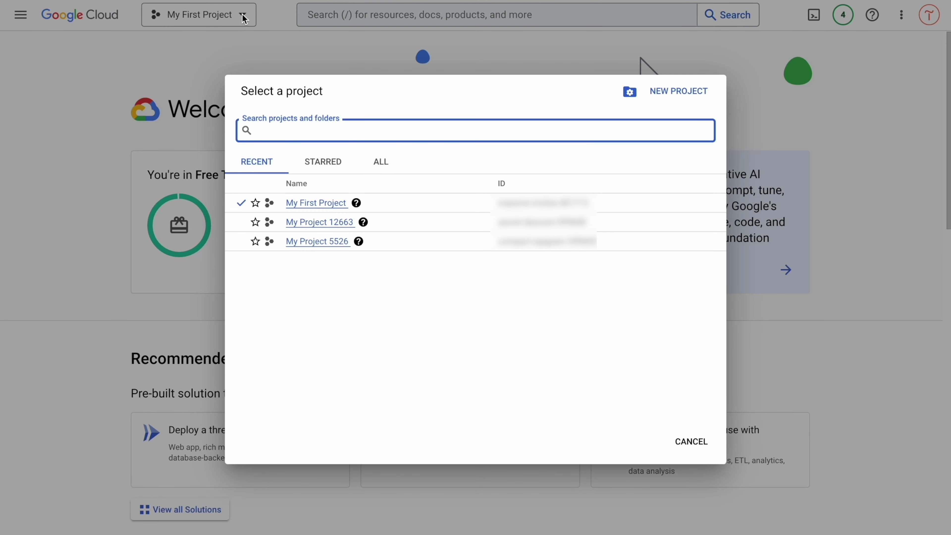
left_click(671, 94)
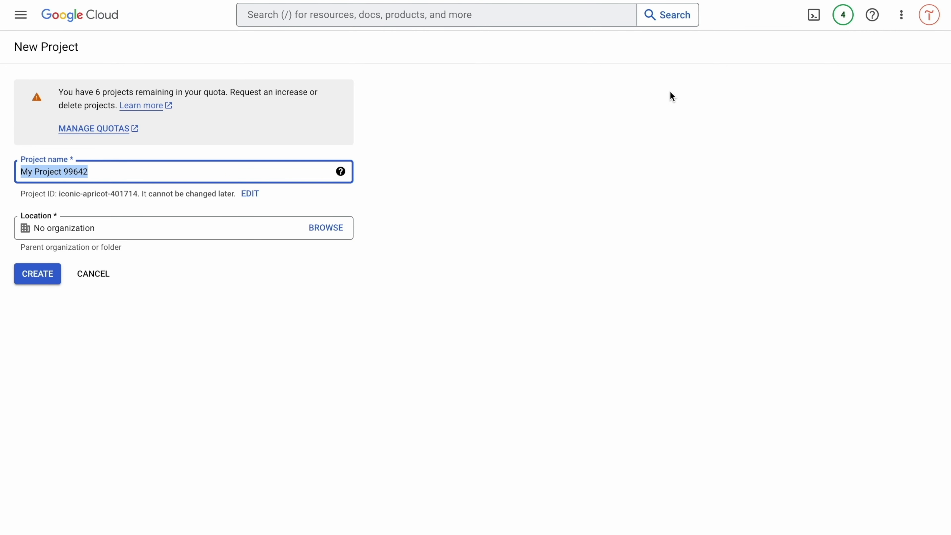
key("BackSpace")
type("Hola Fest")
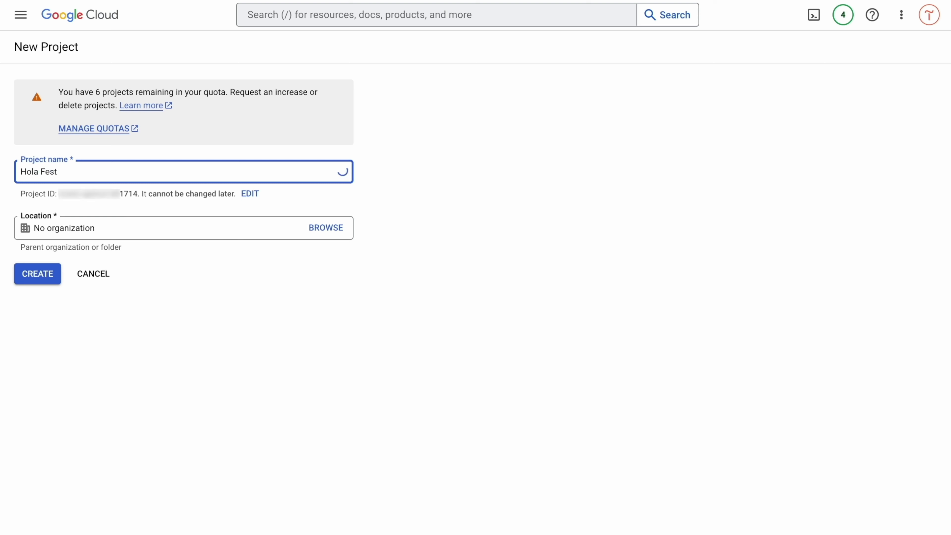
left_click(28, 302)
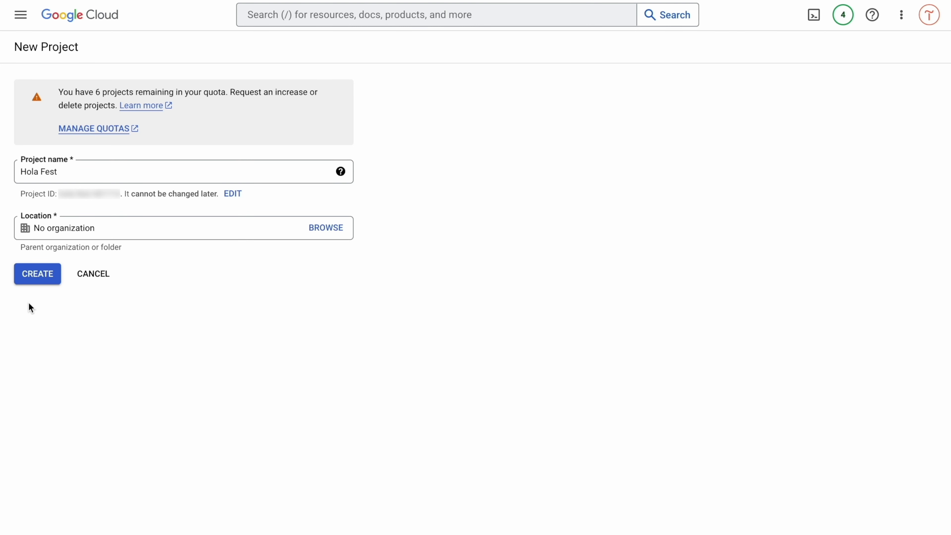
left_click(35, 274)
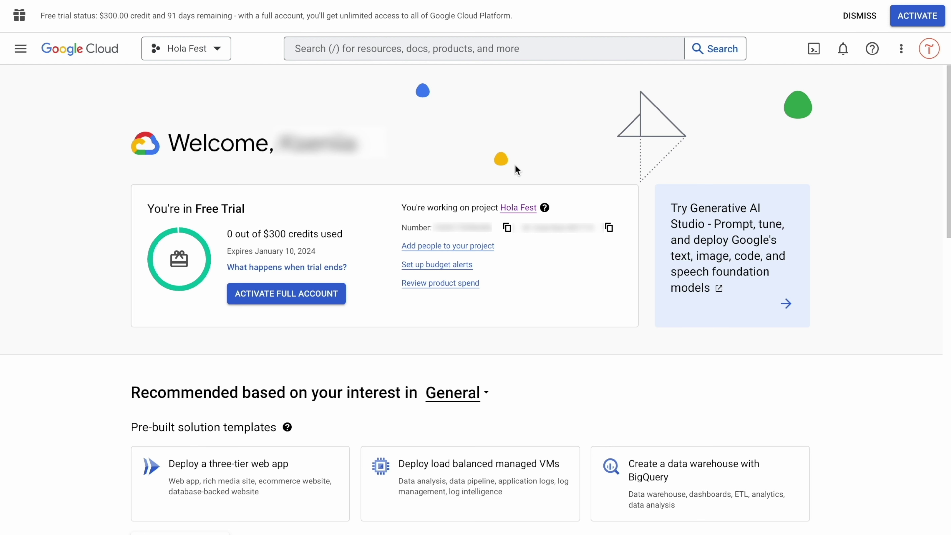
Open the Hola Fest project's dashboard and go to its enabled APIs and services
left_click(519, 208)
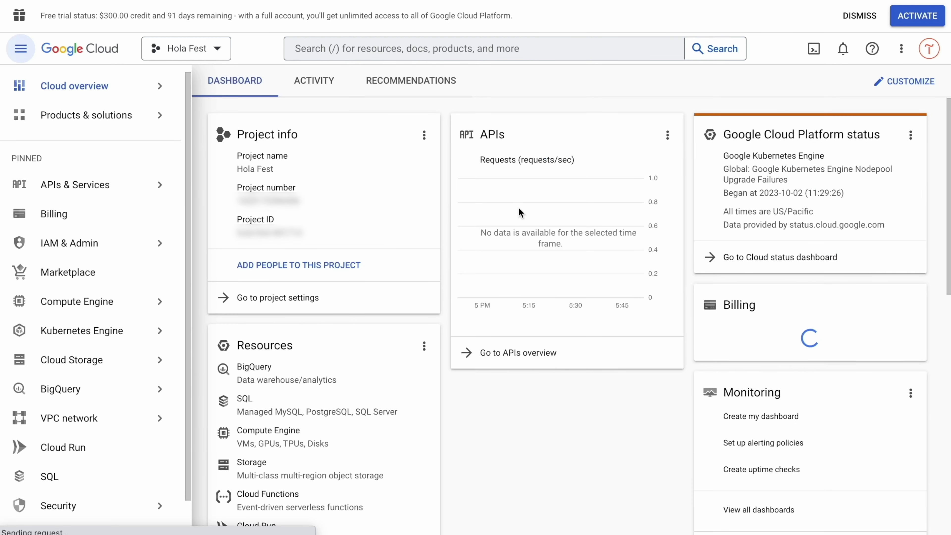
mouse_move(158, 186)
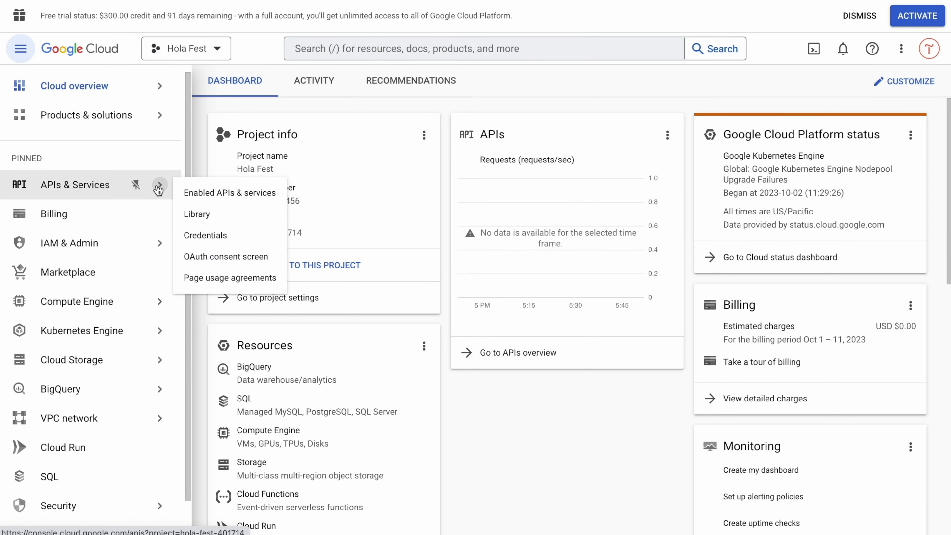
left_click(237, 195)
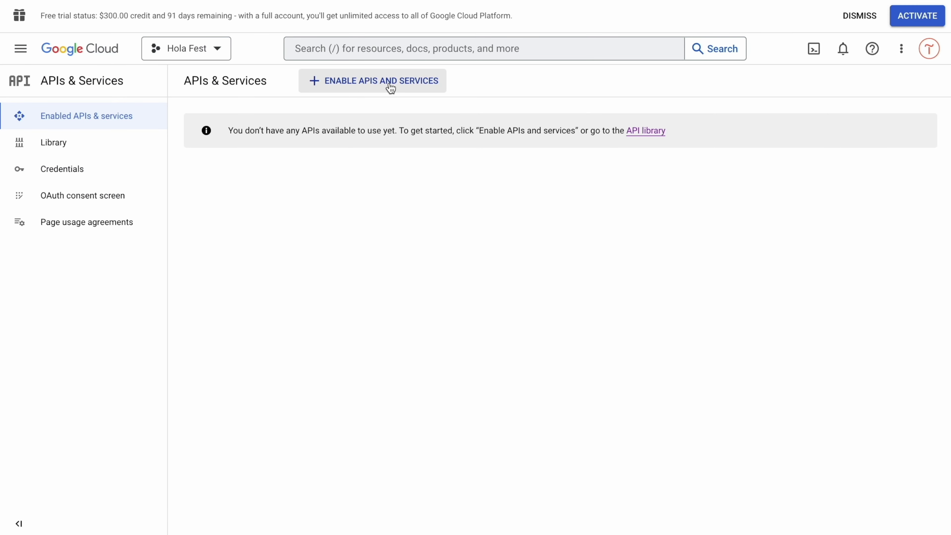
Find the Maps JavaScript API in the Maps category of the API Library and enable it for the Hola Fest project
left_click(390, 88)
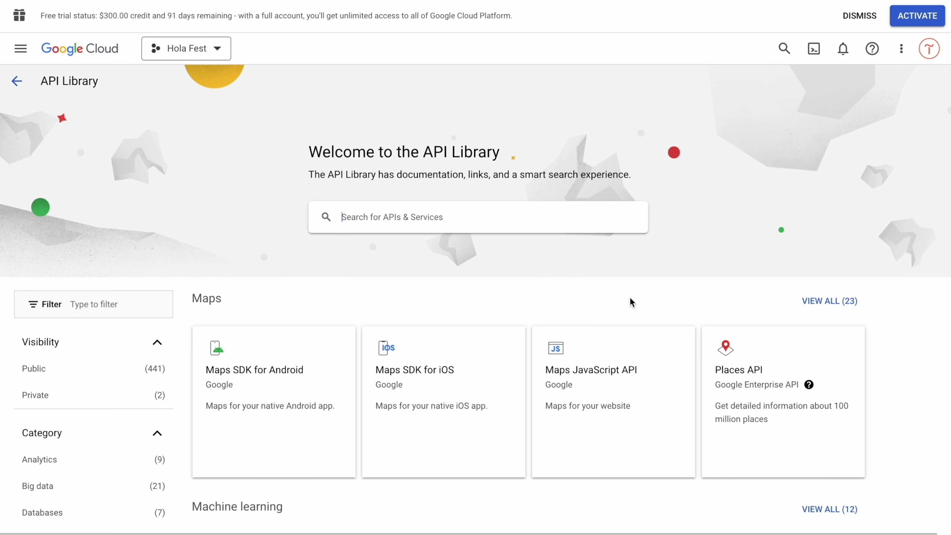
left_click(840, 306)
scroll(841, 315, "down", 4)
scroll(841, 324, "down", 1)
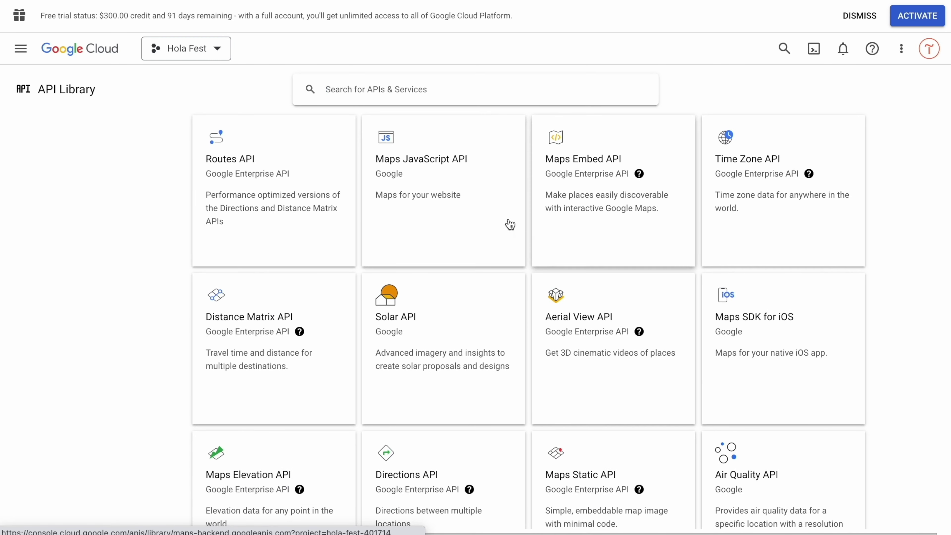
left_click(436, 175)
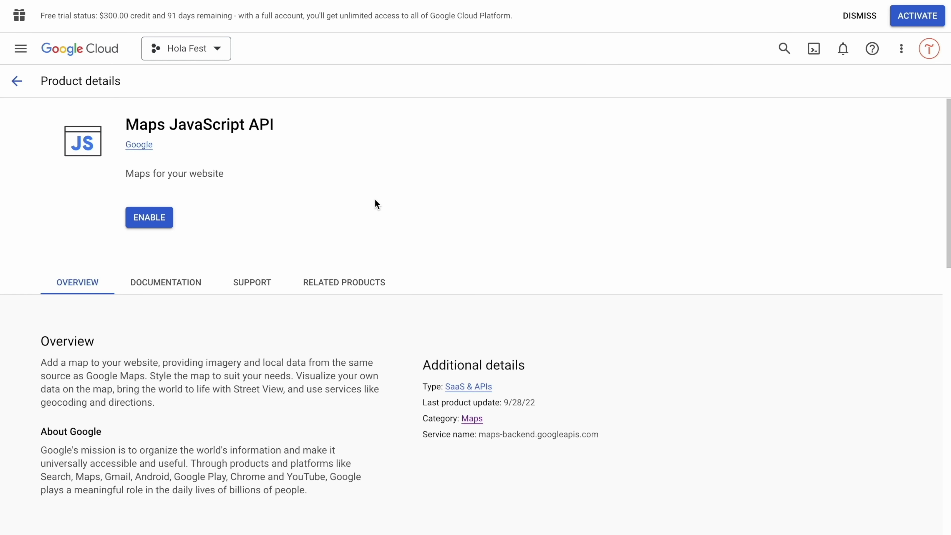
left_click(151, 223)
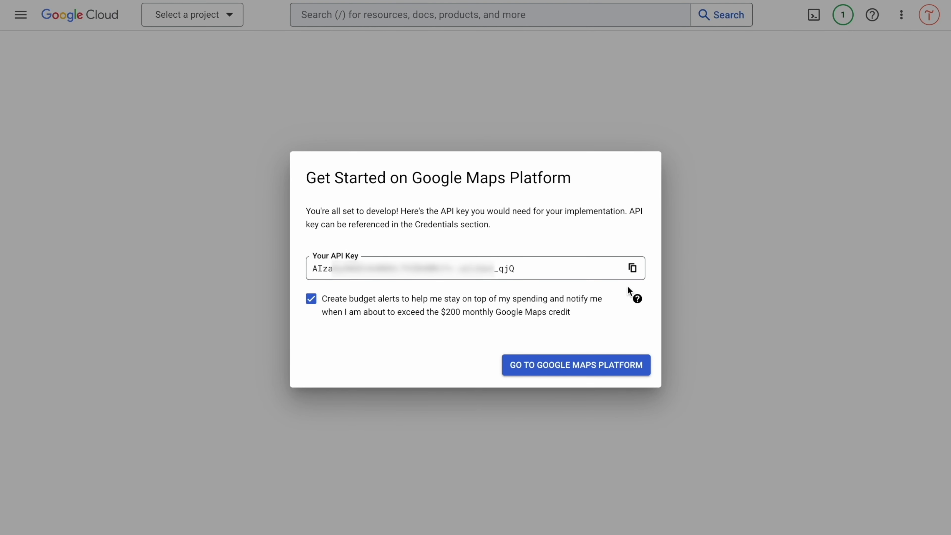
left_click(633, 268)
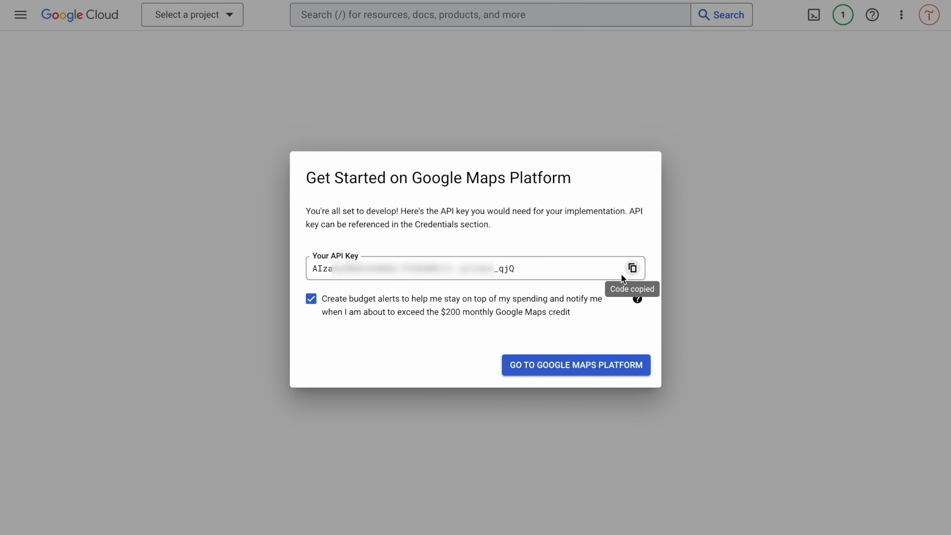
left_click(573, 372)
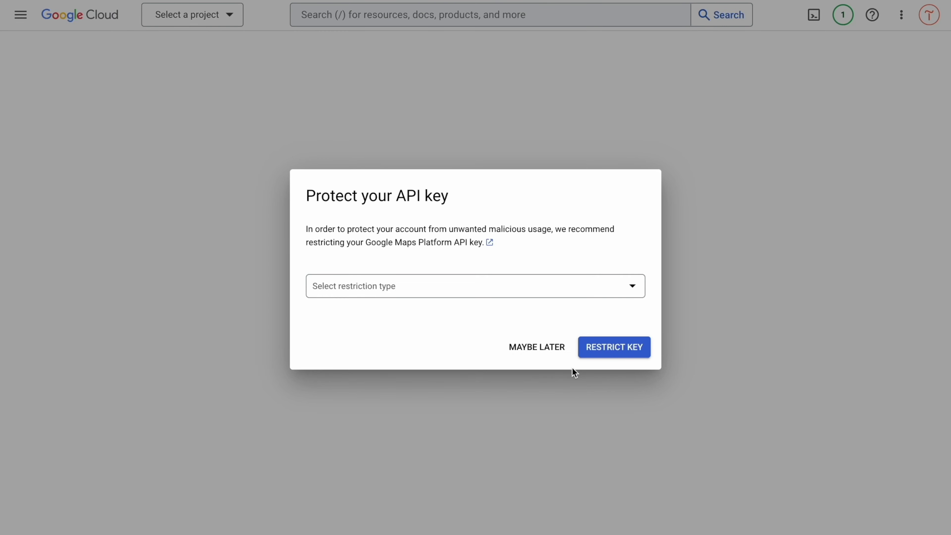
left_click(632, 287)
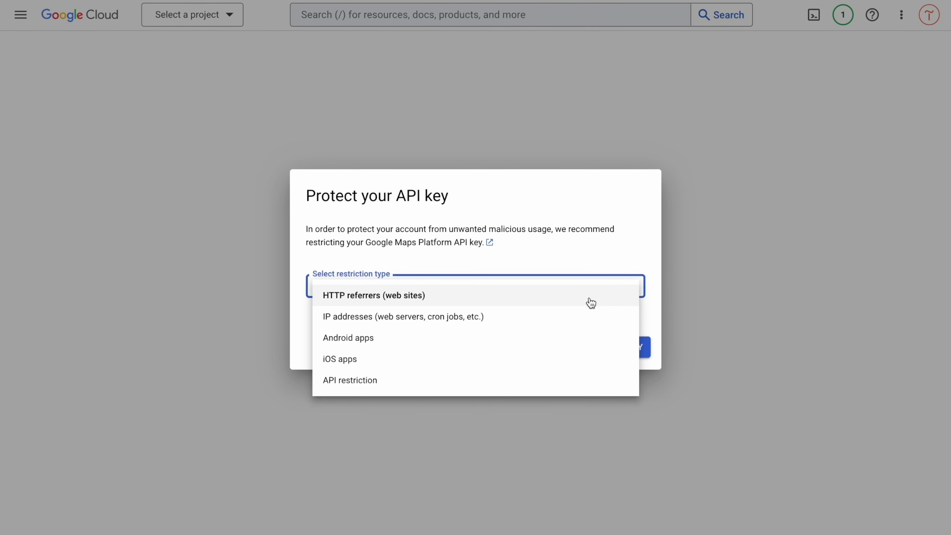
left_click(432, 300)
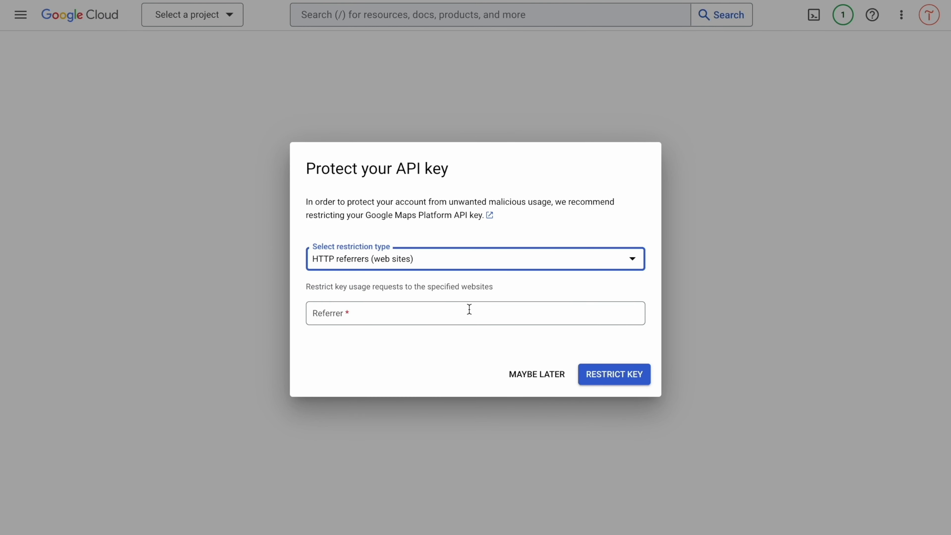
left_click(470, 309)
key("ctrl+v")
left_click(620, 352)
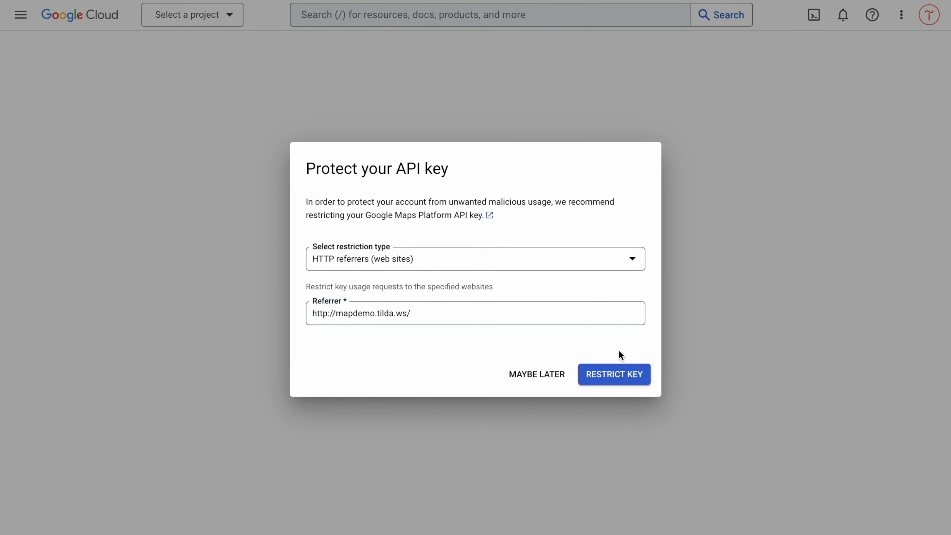
left_click(627, 376)
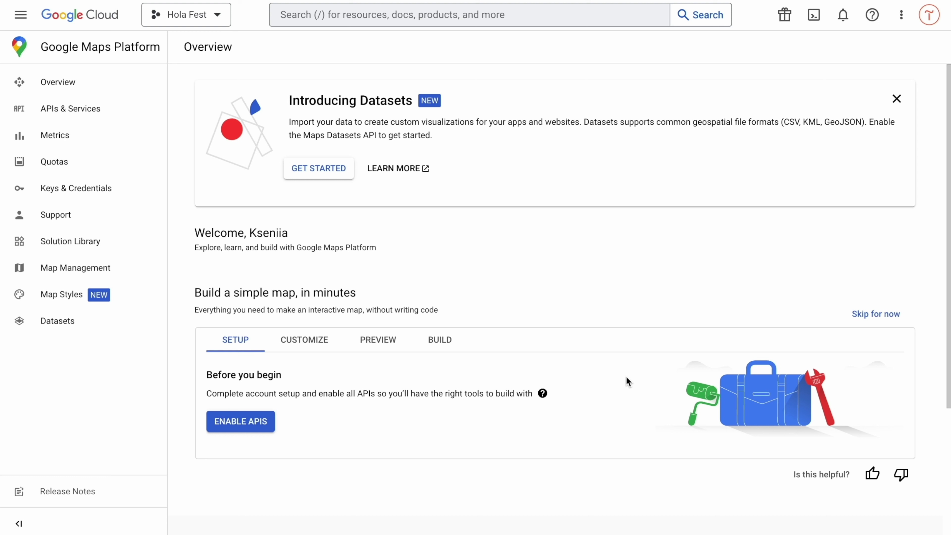
left_click(65, 193)
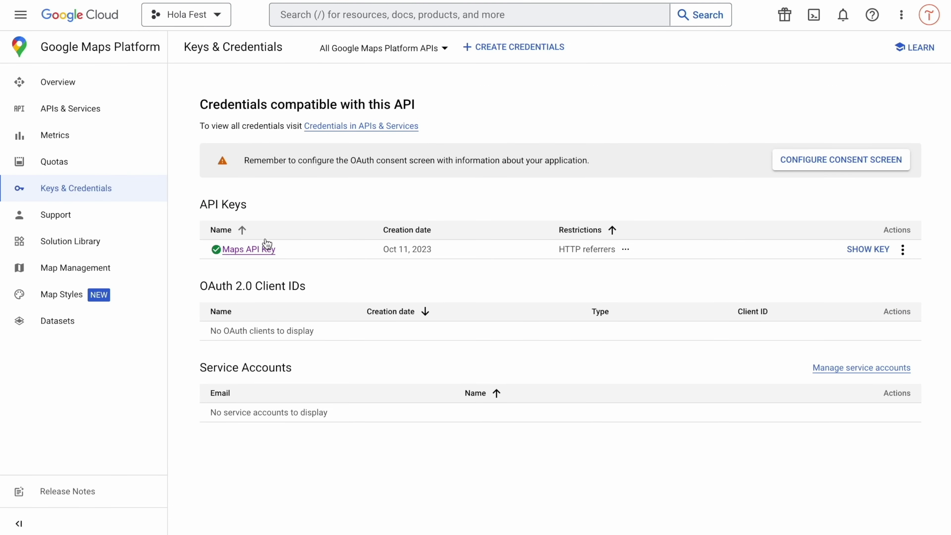
left_click(249, 250)
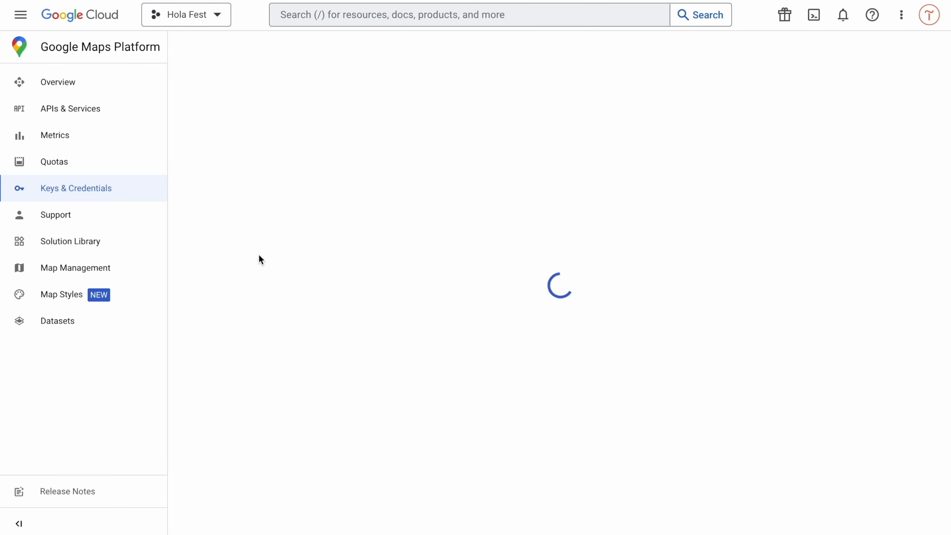
scroll(260, 259, "down", 5)
scroll(260, 259, "down", 1)
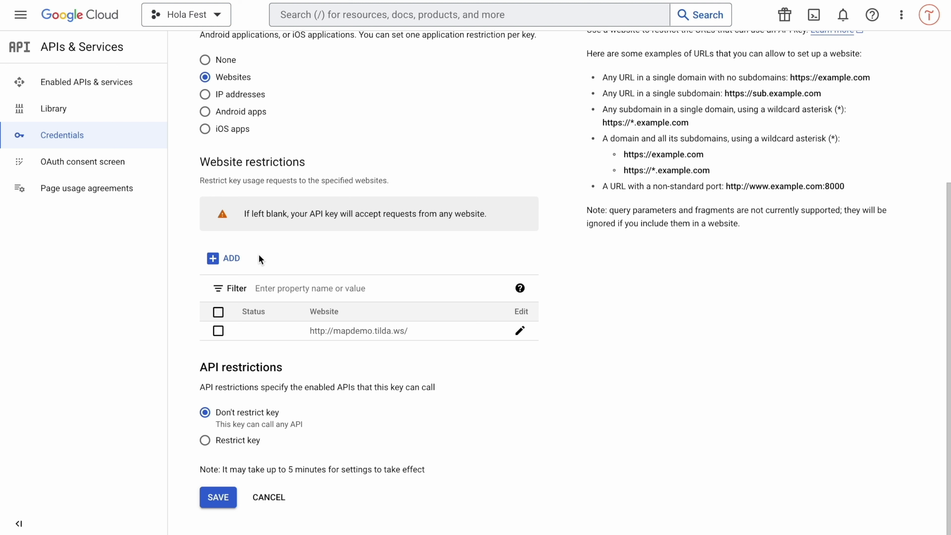
left_click(230, 258)
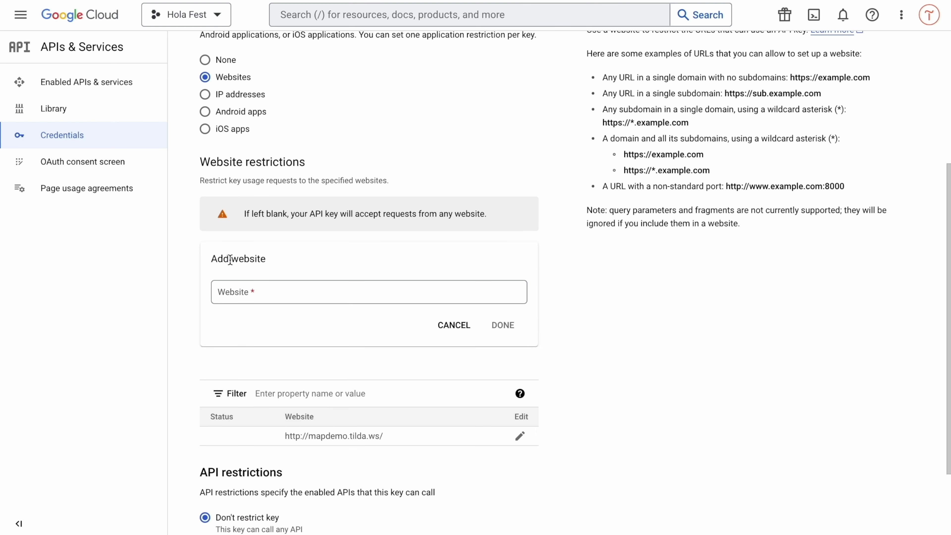
left_click(293, 289)
key("ctrl+v")
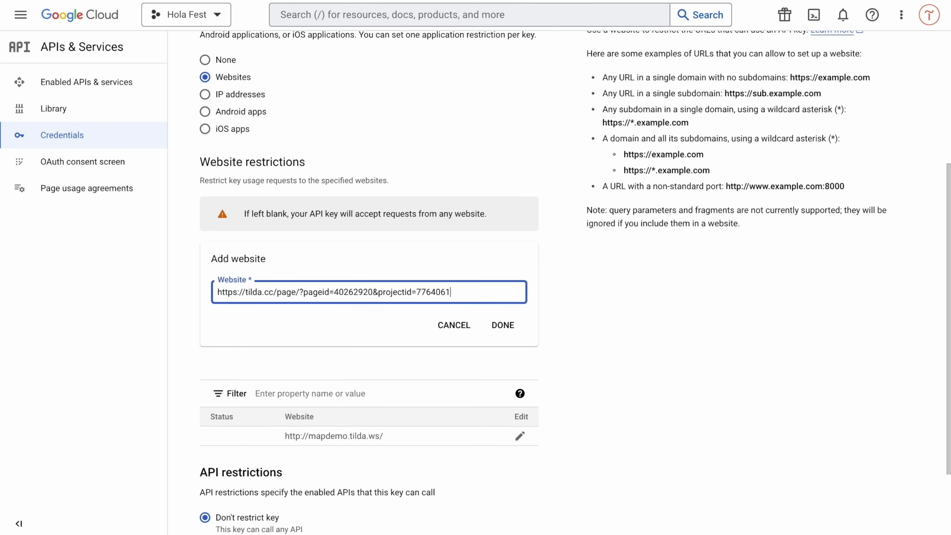
left_click(501, 308)
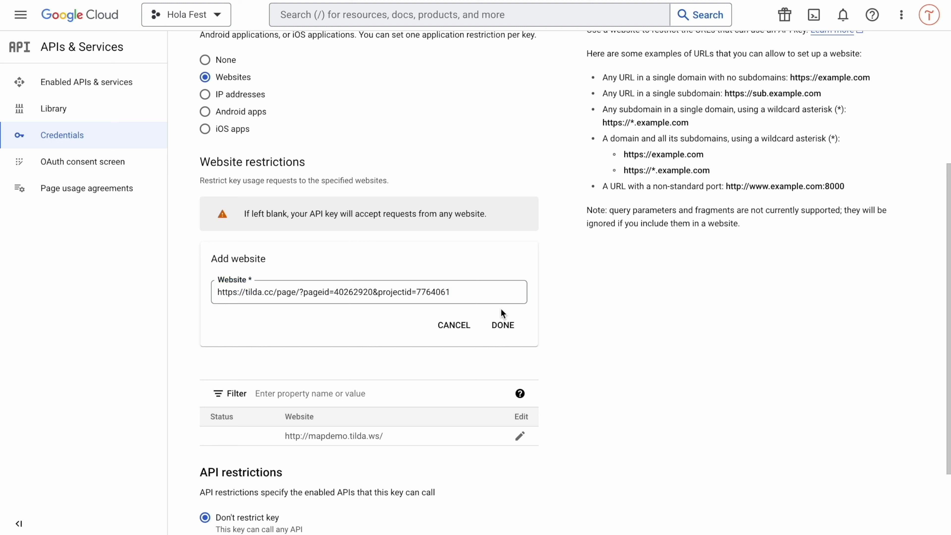
left_click(503, 326)
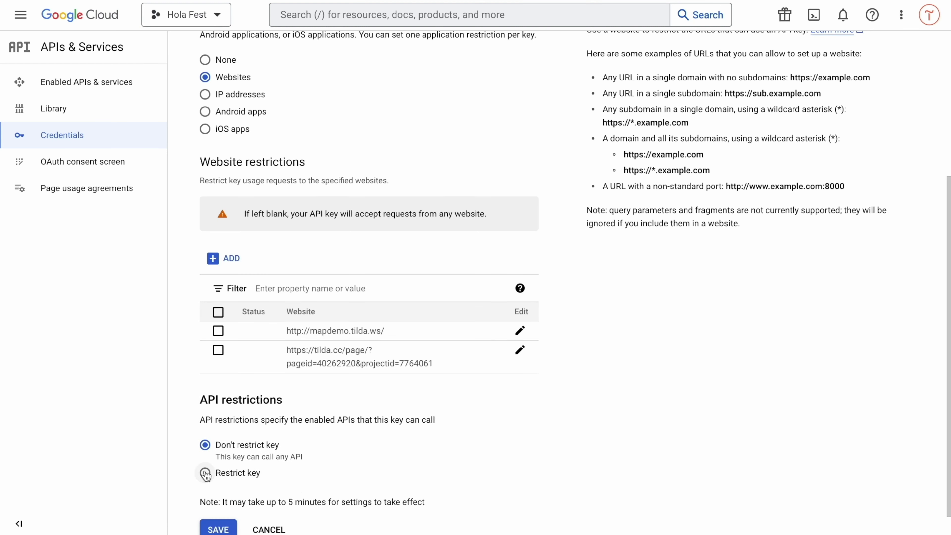
Restrict the key to the Maps JavaScript API only and save the key's settings
left_click(205, 473)
scroll(210, 474, "down", 3)
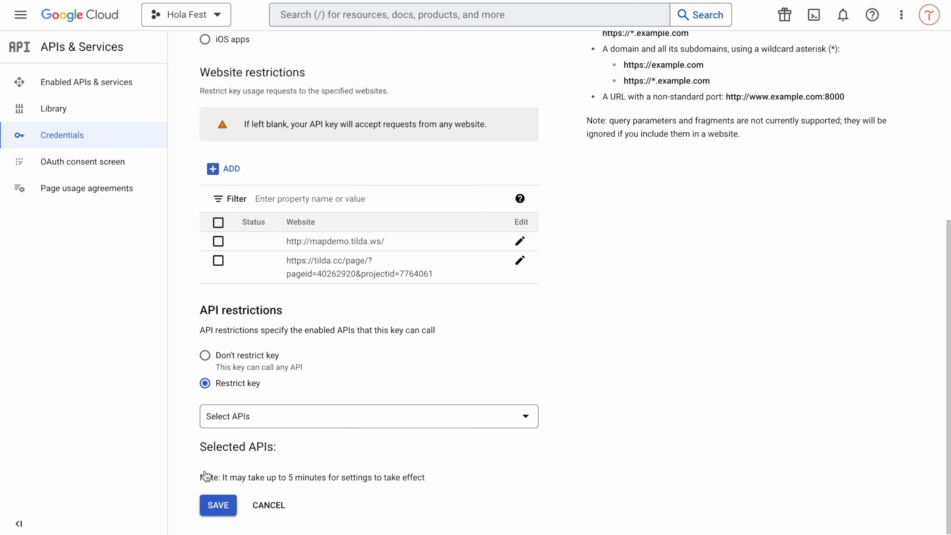
left_click(527, 416)
scroll(446, 332, "down", 10)
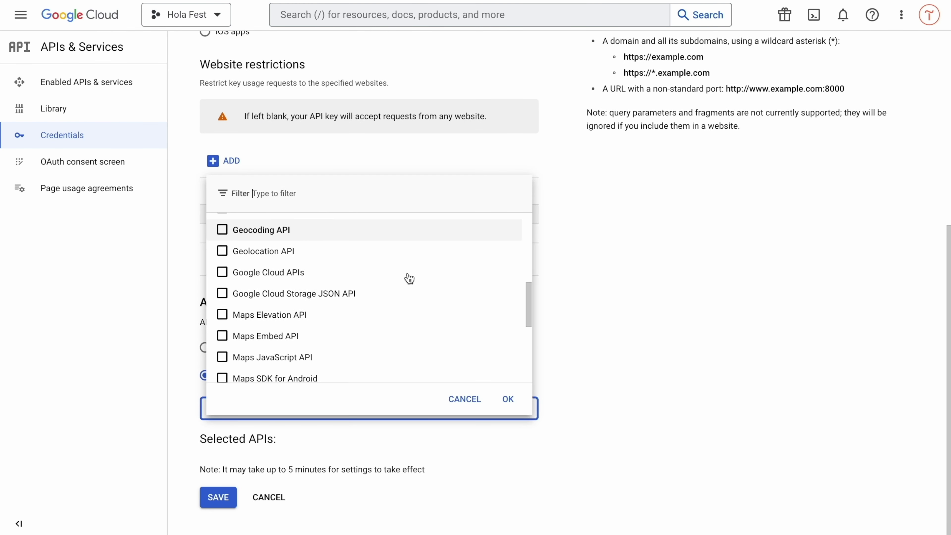
left_click(222, 281)
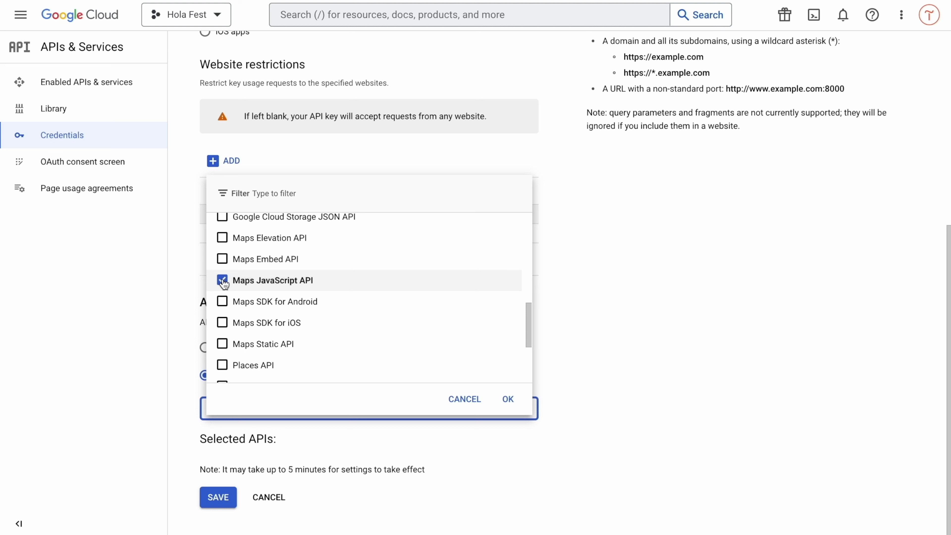
left_click(507, 400)
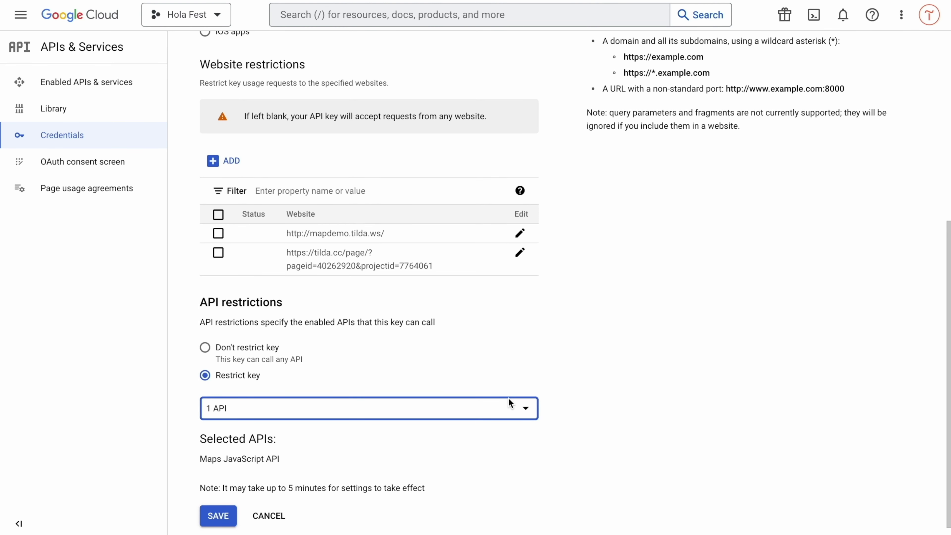
left_click(218, 516)
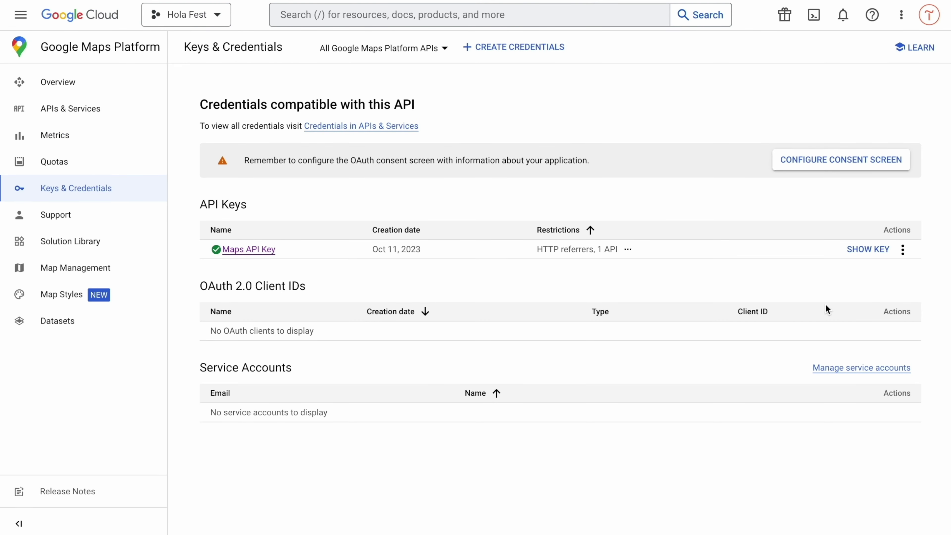
Reveal and copy the API key, switch to Tilda, paste it as the Google Maps block's Map API Key, and save and close
left_click(869, 250)
left_click(617, 276)
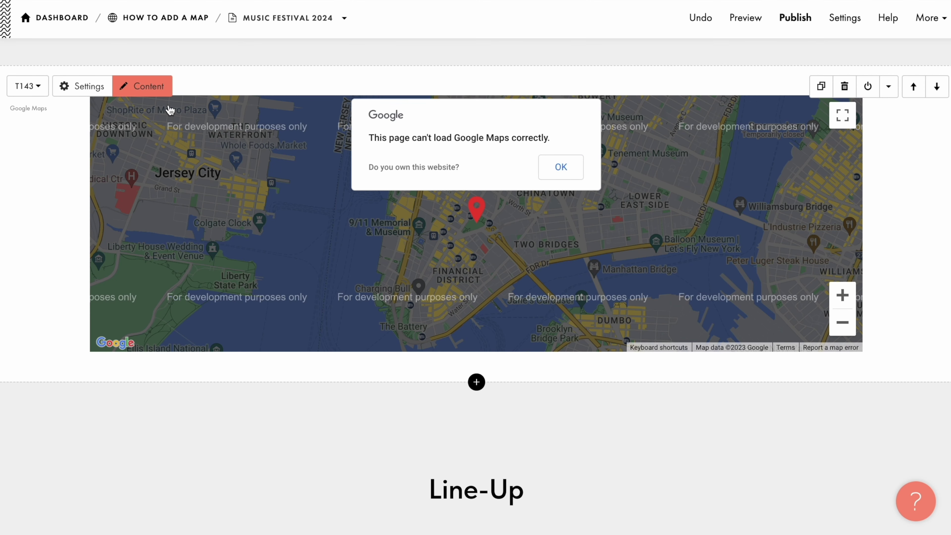
left_click(161, 93)
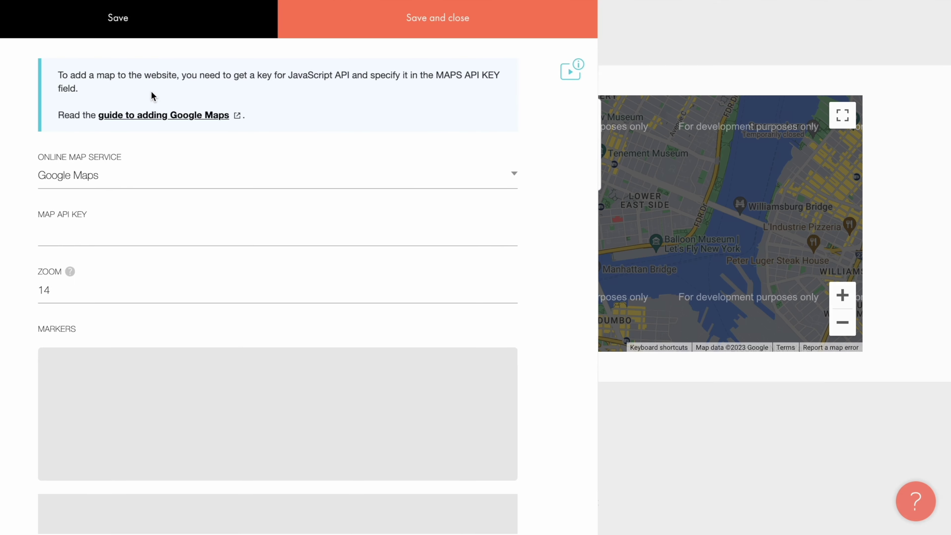
left_click(239, 228)
key("ctrl+v")
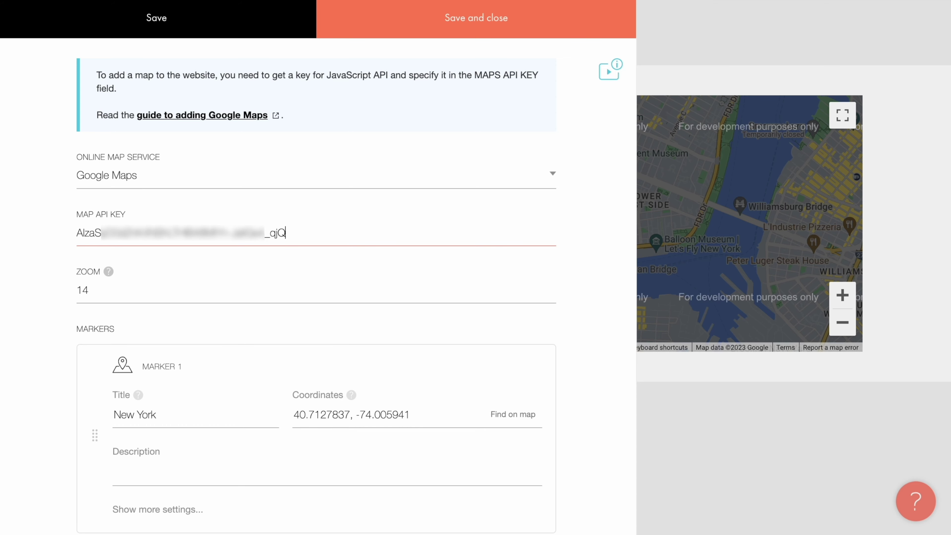
left_click(479, 26)
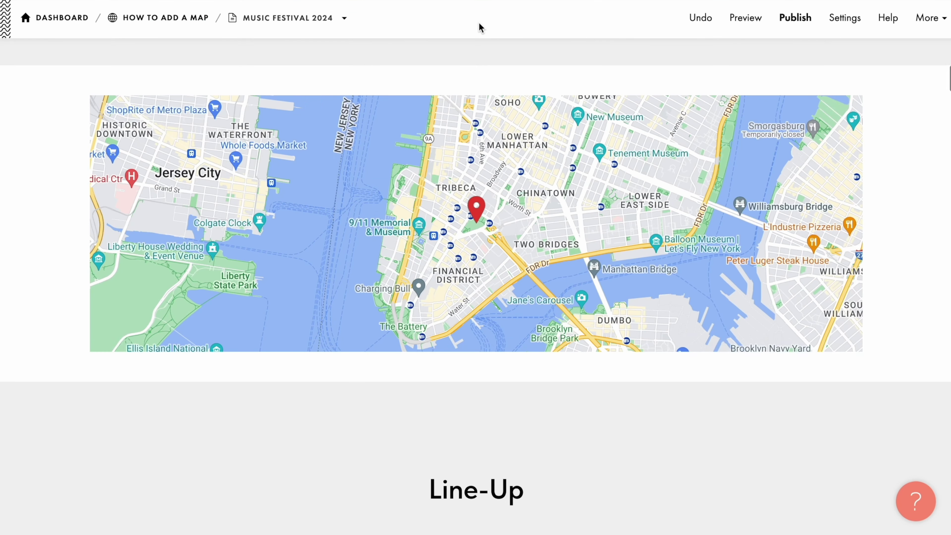
Publish the Music Festival 2024 page and open the live page to check its map
left_click(796, 19)
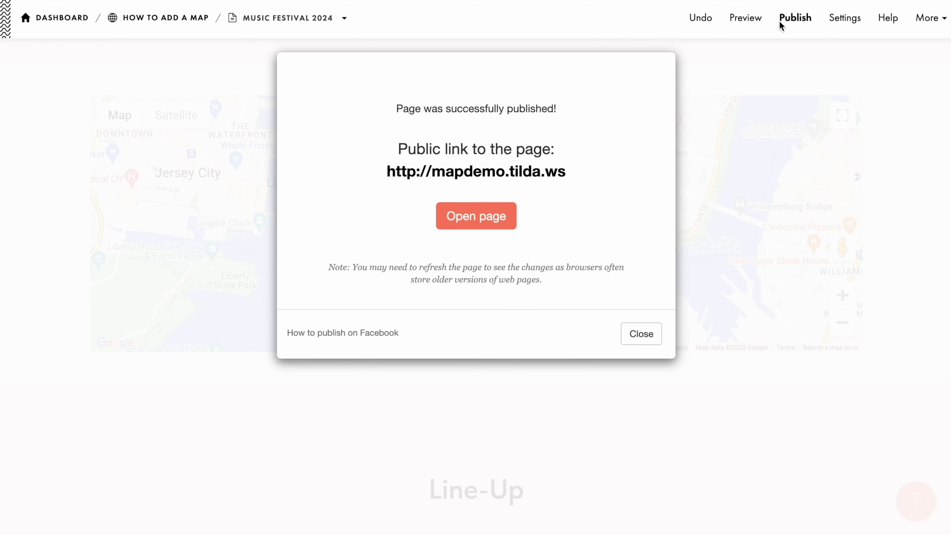
left_click(478, 222)
scroll(477, 221, "down", 15)
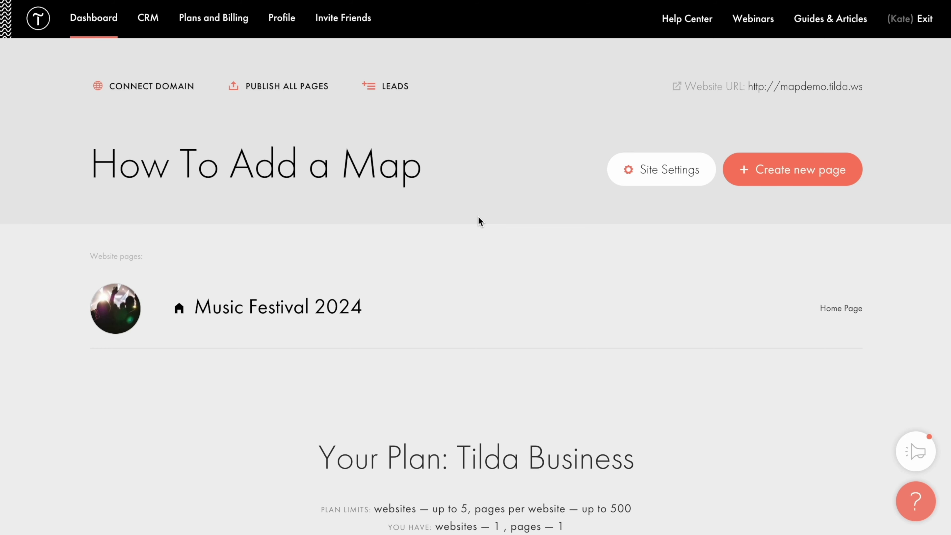
Paste the API key into the Google Maps API Key field of the How To Add a Map site settings and save
left_click(662, 170)
scroll(660, 178, "down", 10)
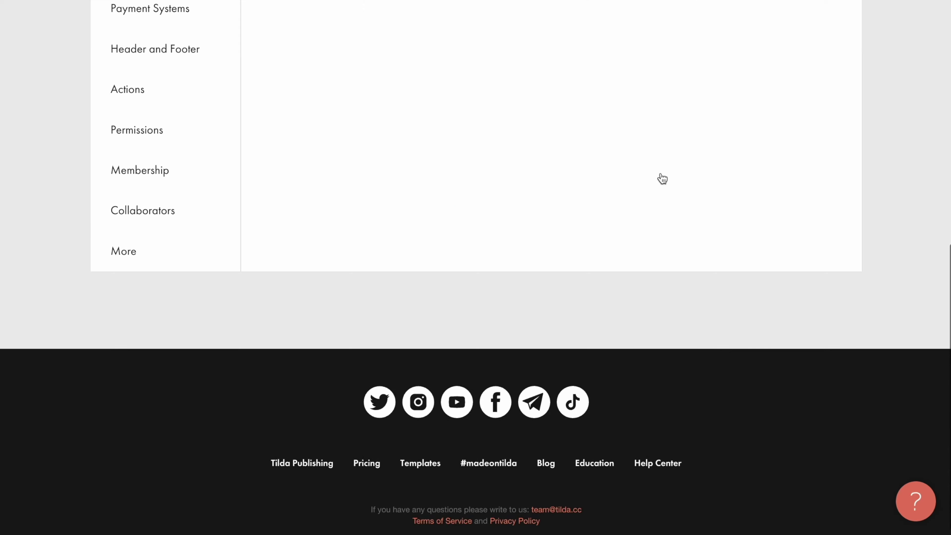
left_click(125, 234)
scroll(128, 149, "down", 10)
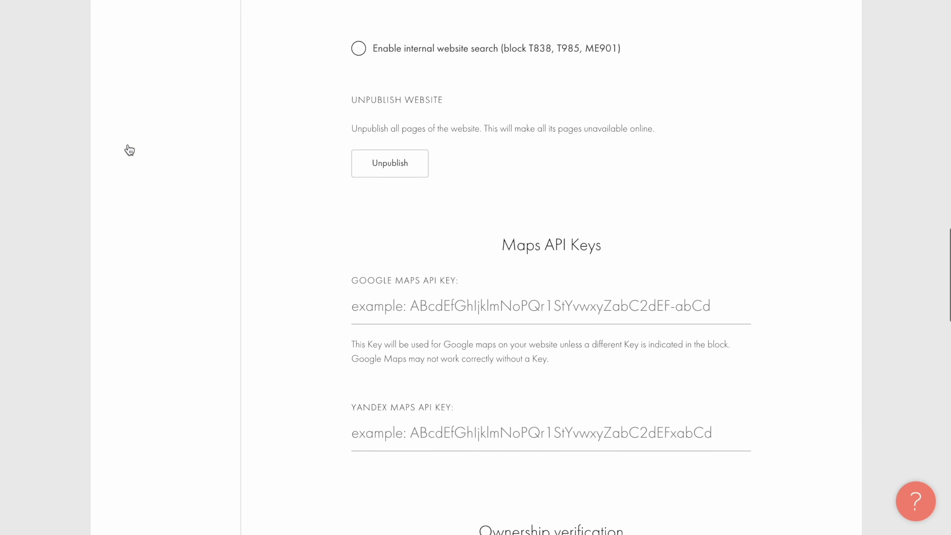
left_click(416, 198)
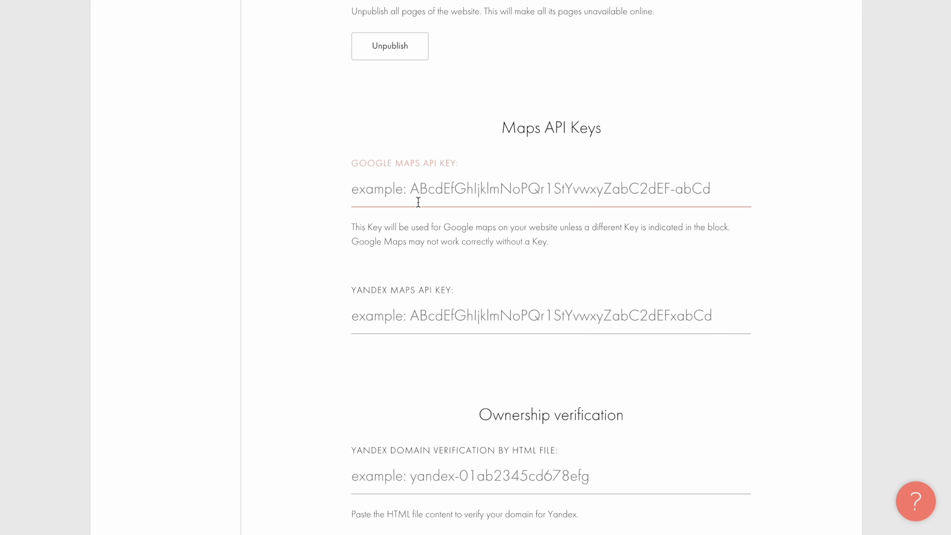
key("ctrl+v")
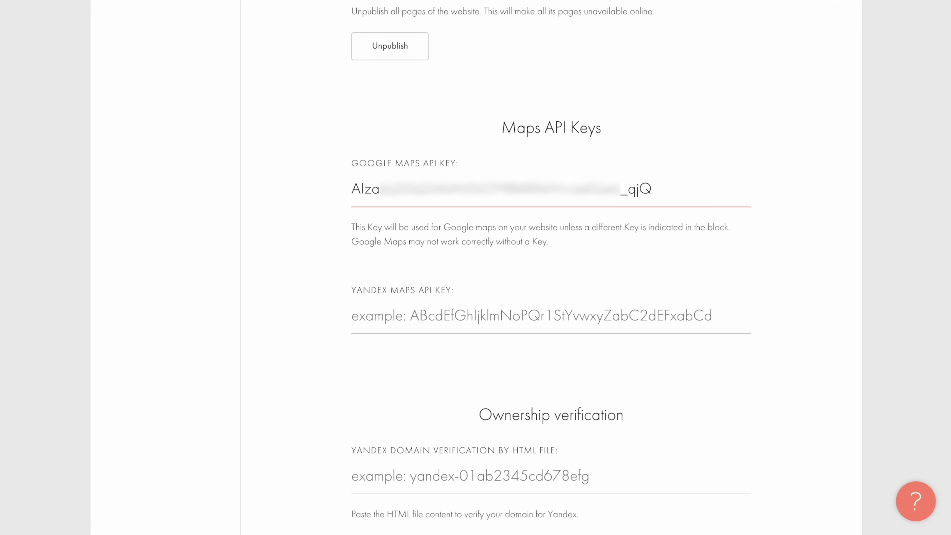
scroll(815, 125, "up", 10)
left_click(806, 94)
Publish all pages of the How To Add a Map website and open its live home page
left_click(299, 92)
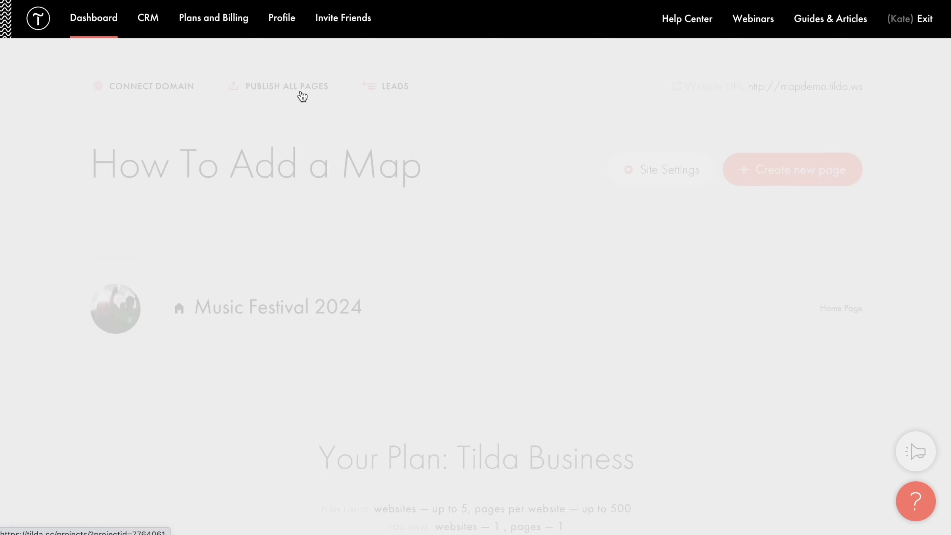
left_click(293, 89)
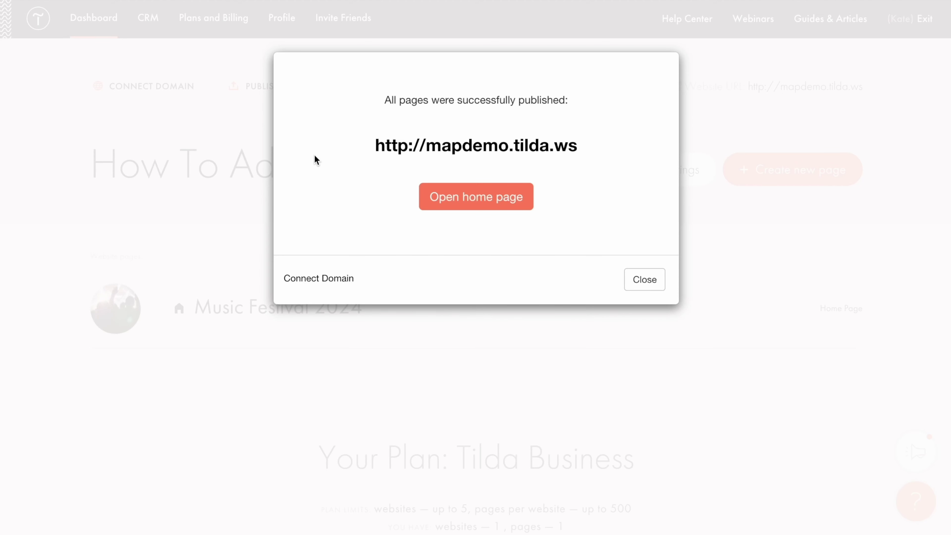
left_click(476, 202)
scroll(478, 201, "down", 1)
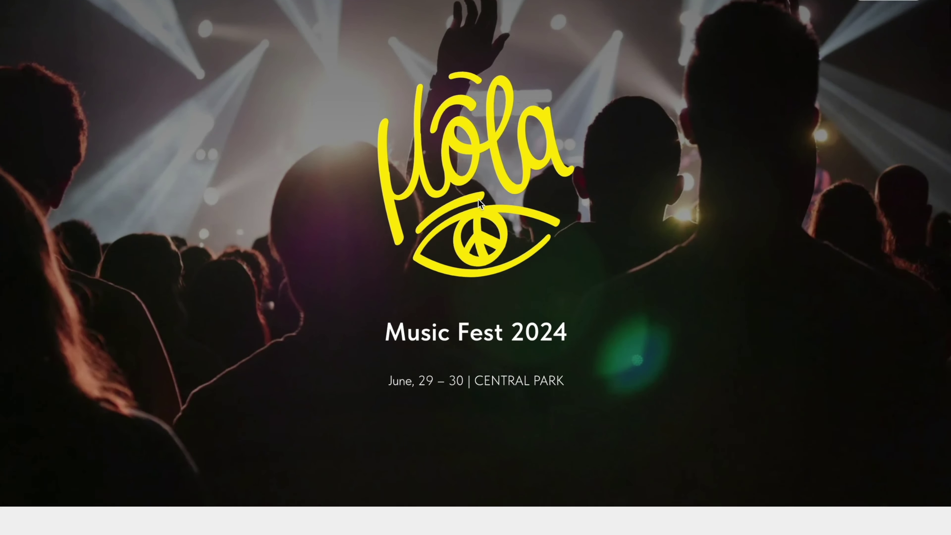
Open the map location finder for marker 1 in the Google Maps block's content and paste an address into its address search
scroll(478, 202, "down", 10)
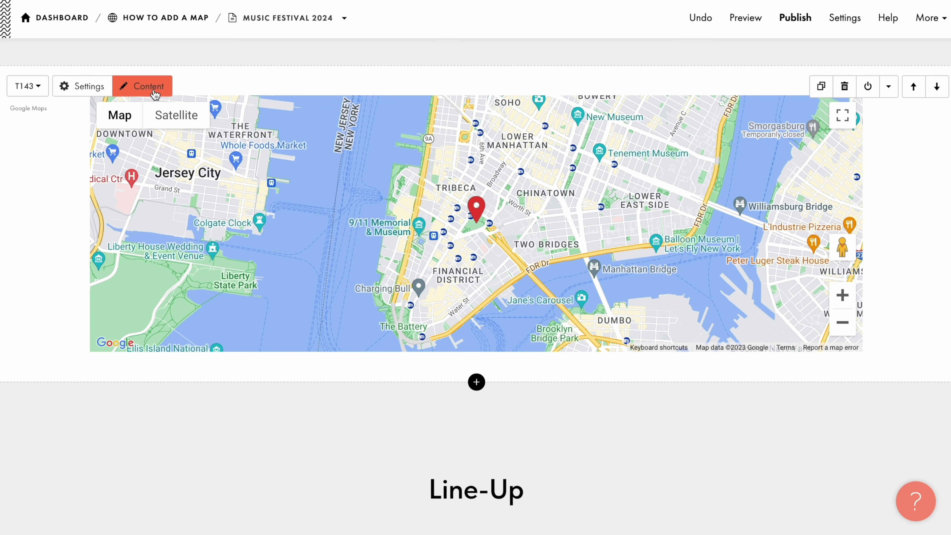
left_click(155, 90)
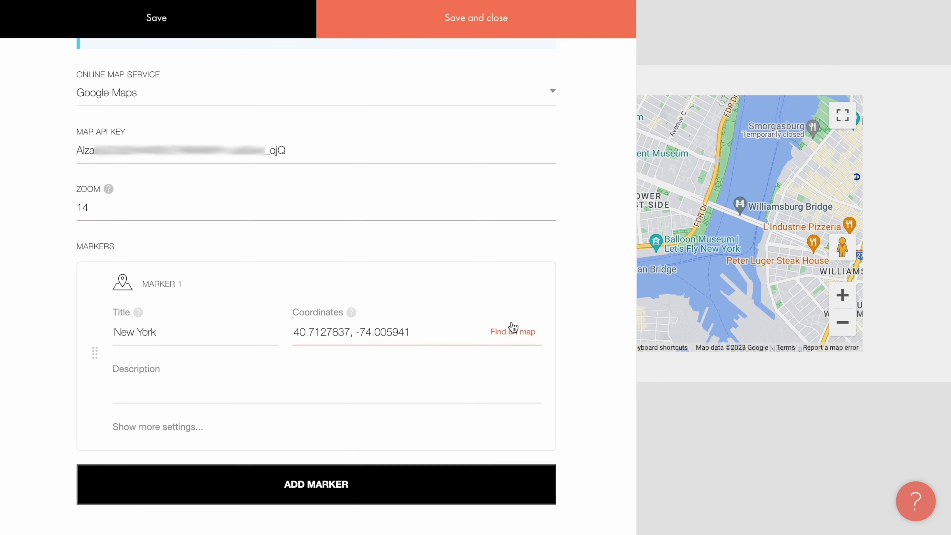
left_click(513, 330)
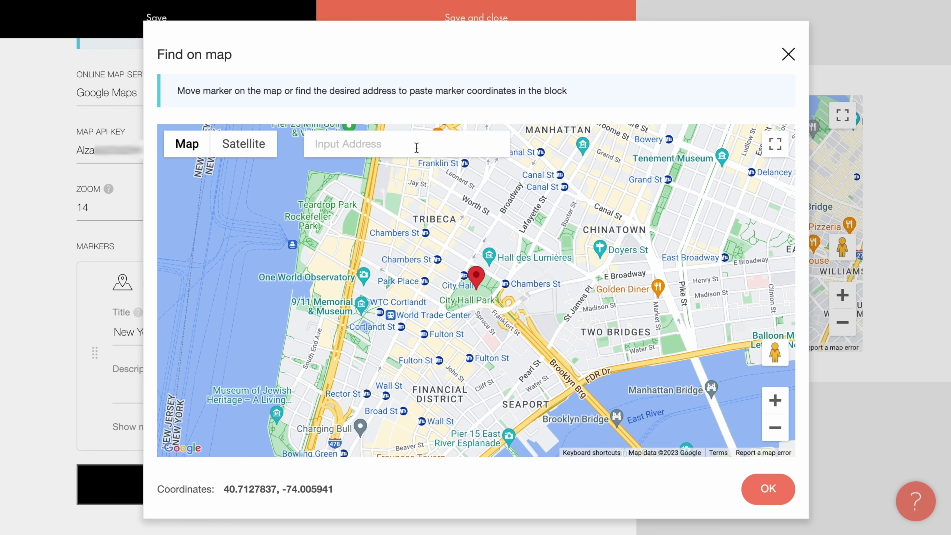
left_click(405, 143)
key("ctrl+v")
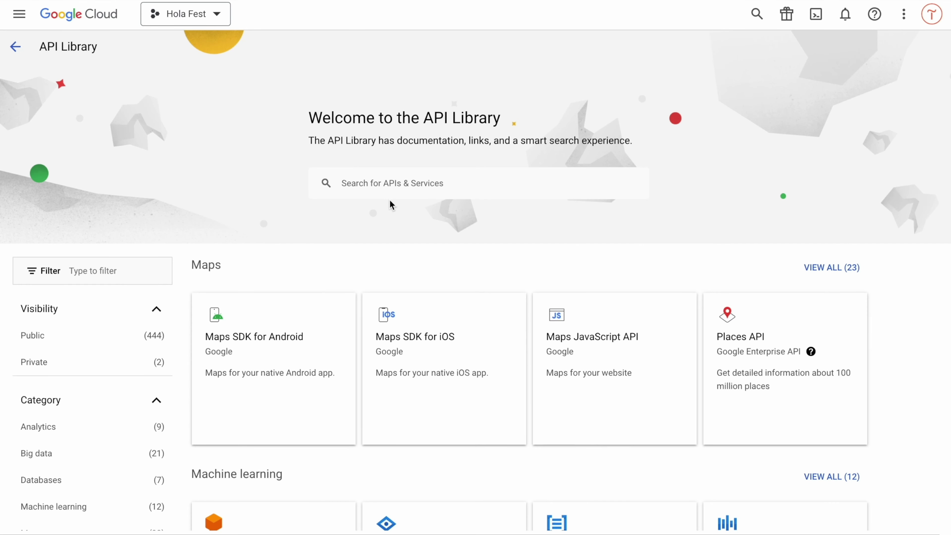
Find the Geocoding API among all Maps APIs in the Google Cloud API Library and enable it for the Hola Fest project
left_click(834, 269)
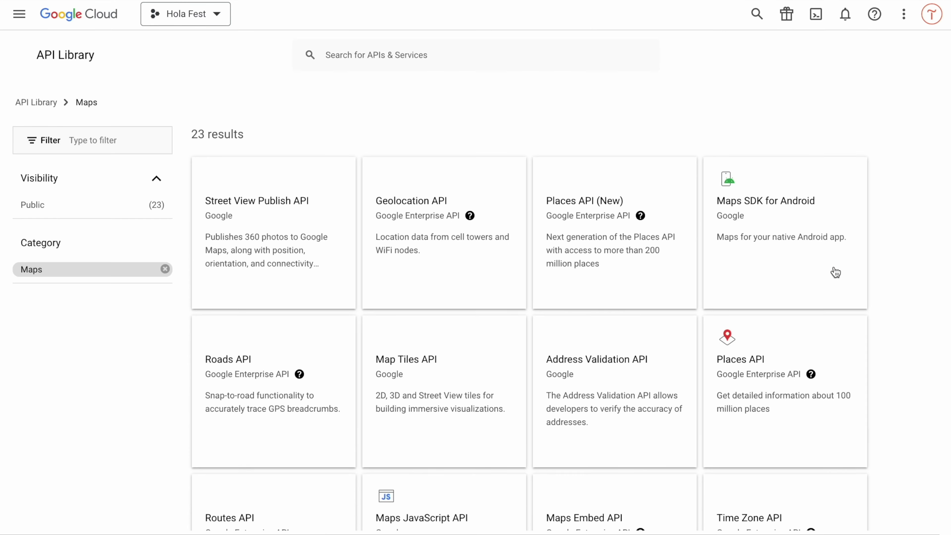
scroll(836, 272, "down", 12)
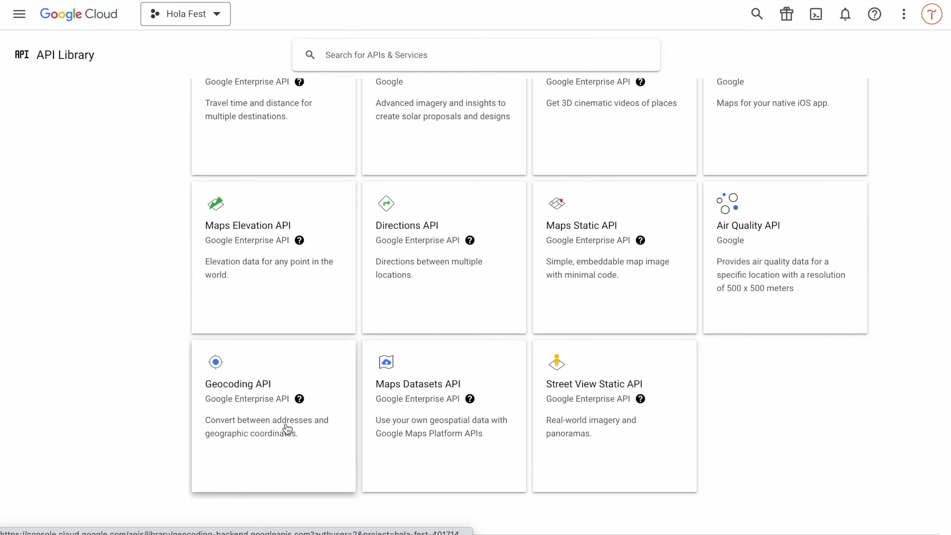
left_click(266, 416)
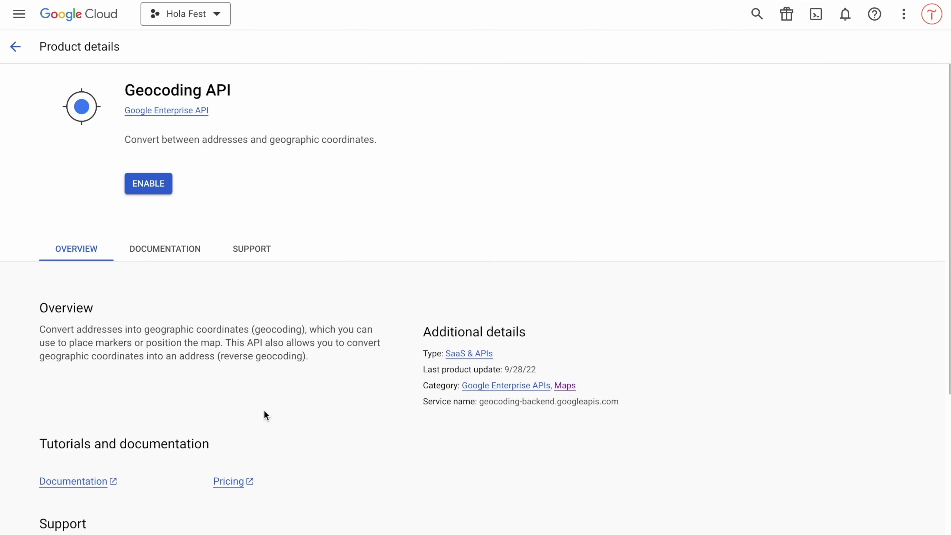
left_click(150, 184)
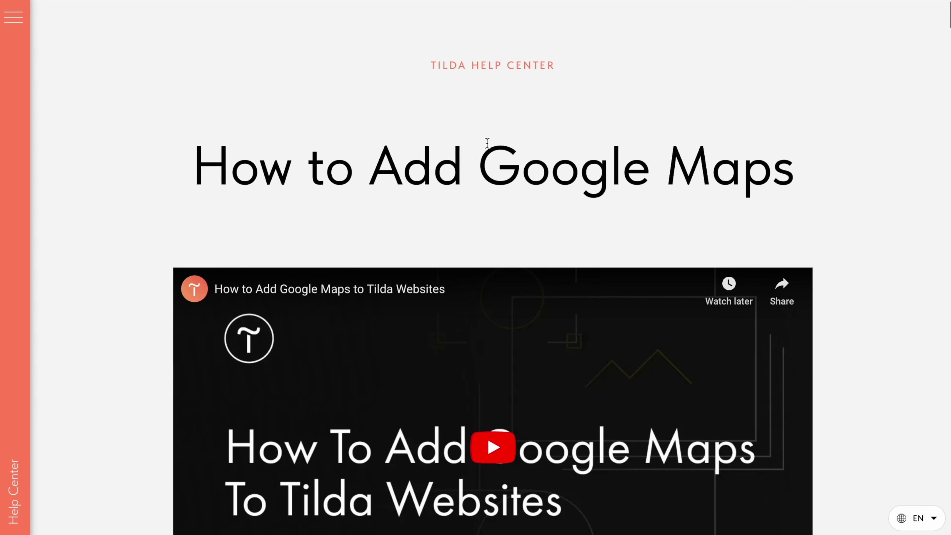
Look through the Tilda Help Center guide on how to add Google Maps
scroll(487, 142, "down", 10)
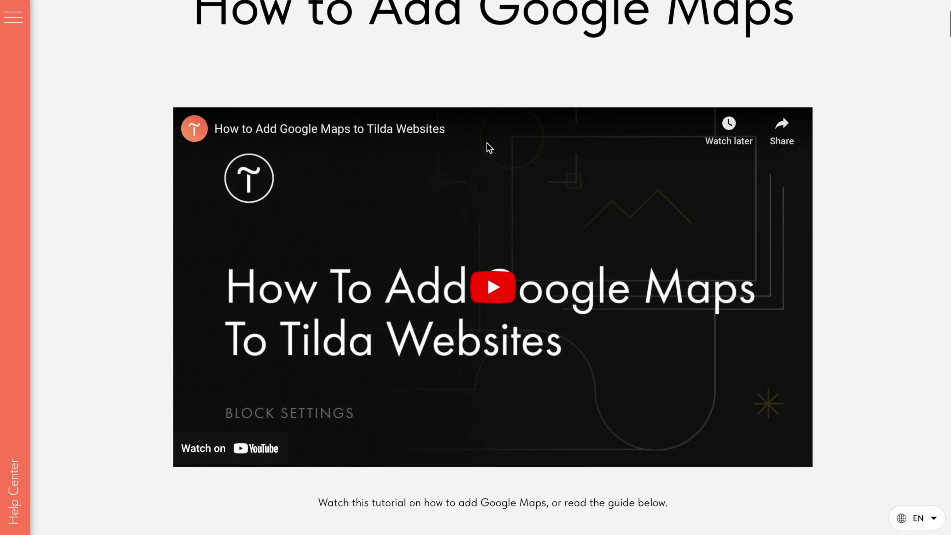